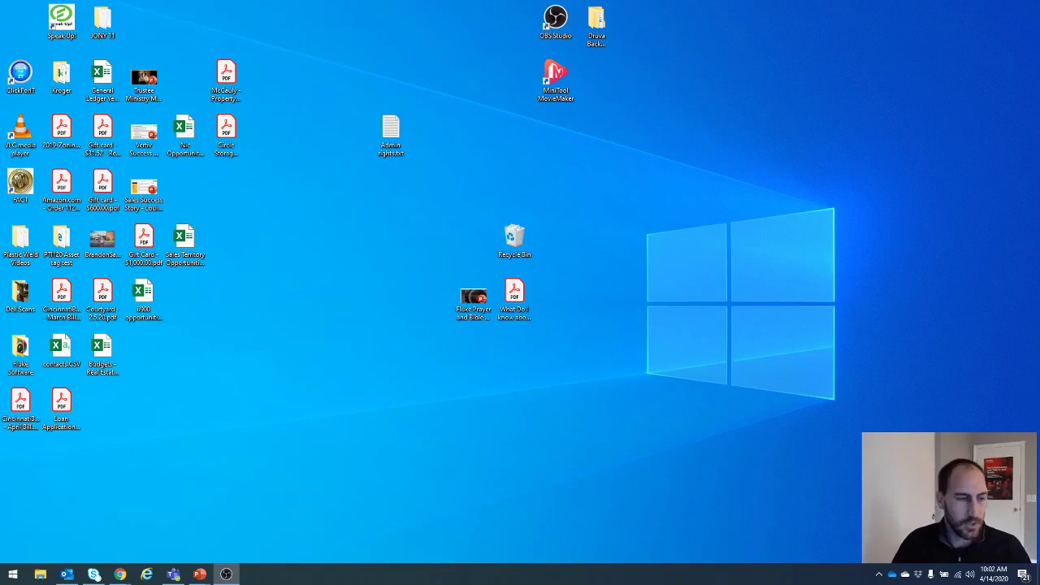
- Browse to FLK-ii900 > User Data > Storage > RRD to list its 93 recordings
{"action": "left_click", "coordinate": [39, 574]}
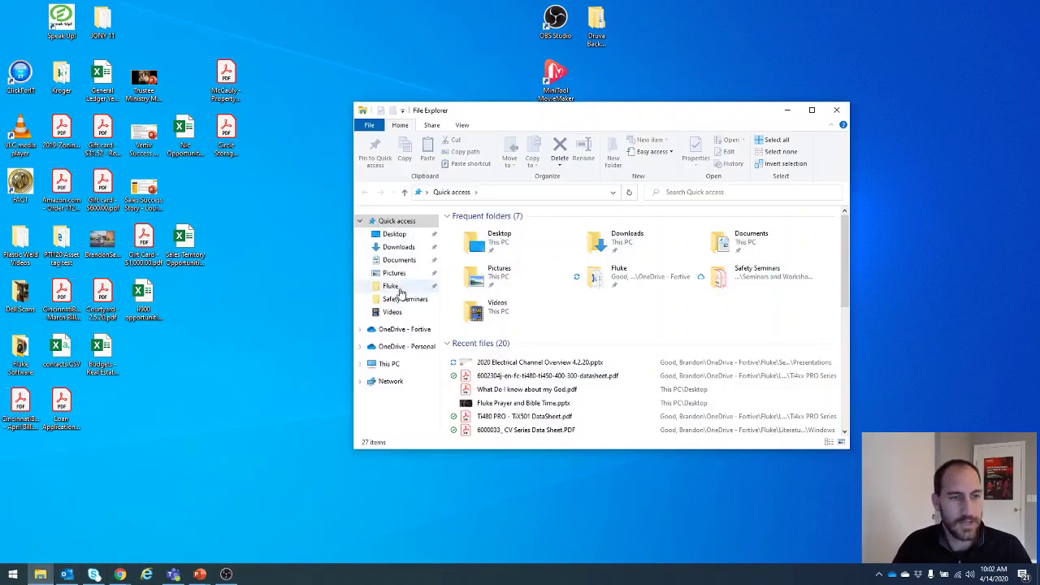
{"action": "left_click", "coordinate": [389, 364]}
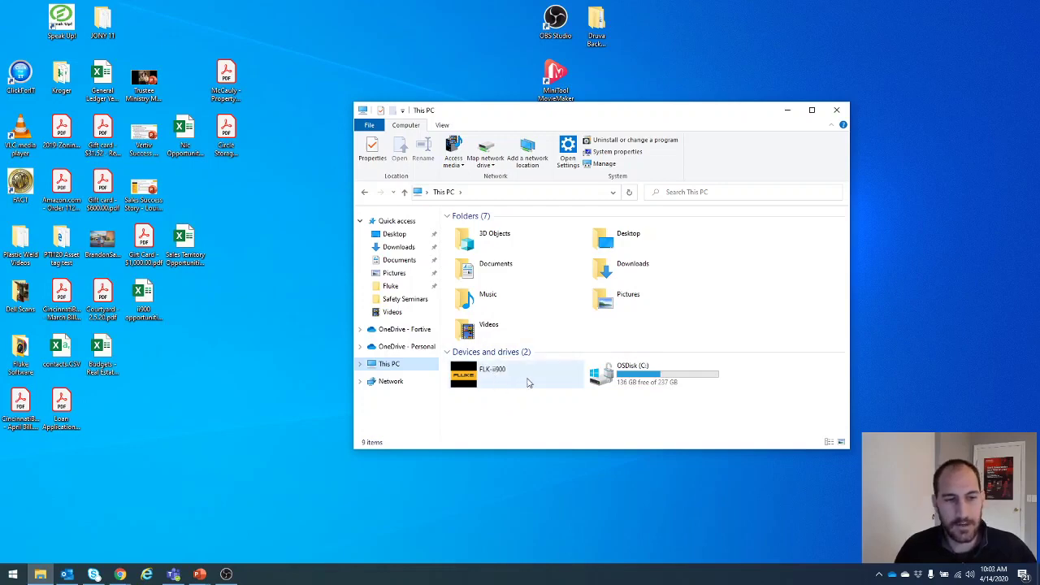
{"action": "double_click", "coordinate": [517, 381]}
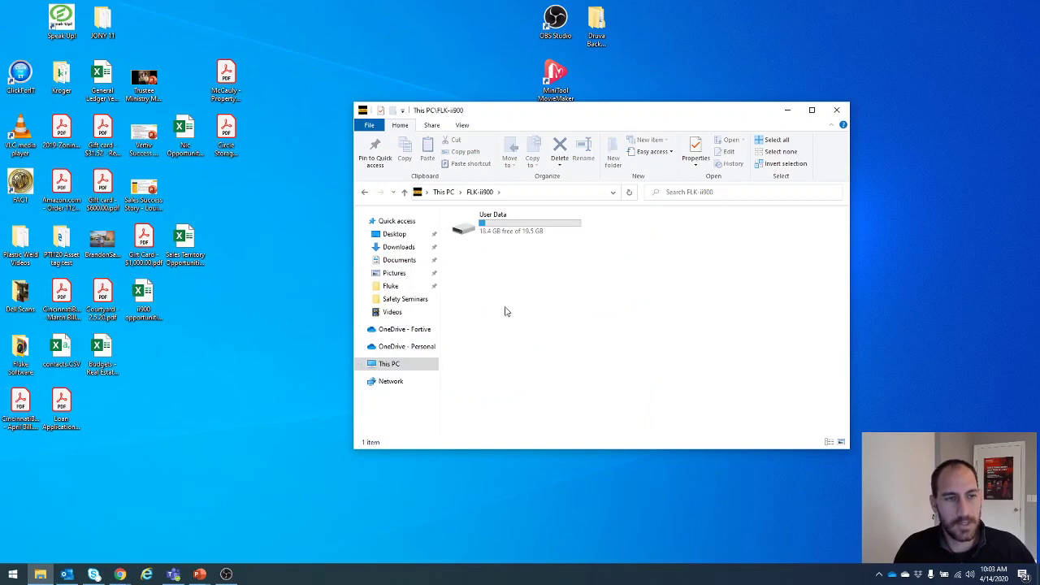
{"action": "double_click", "coordinate": [490, 228]}
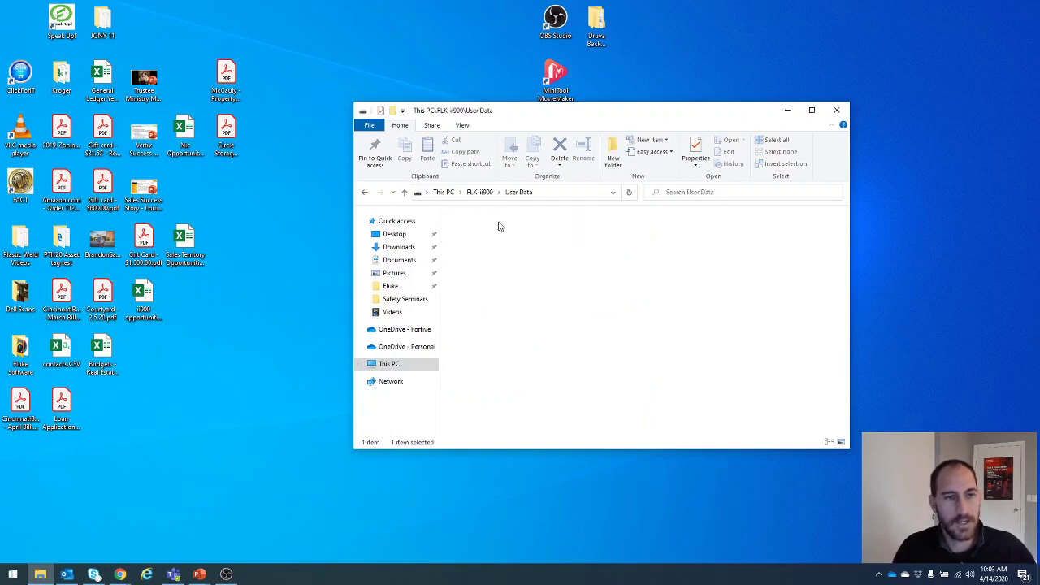
{"action": "double_click", "coordinate": [635, 255]}
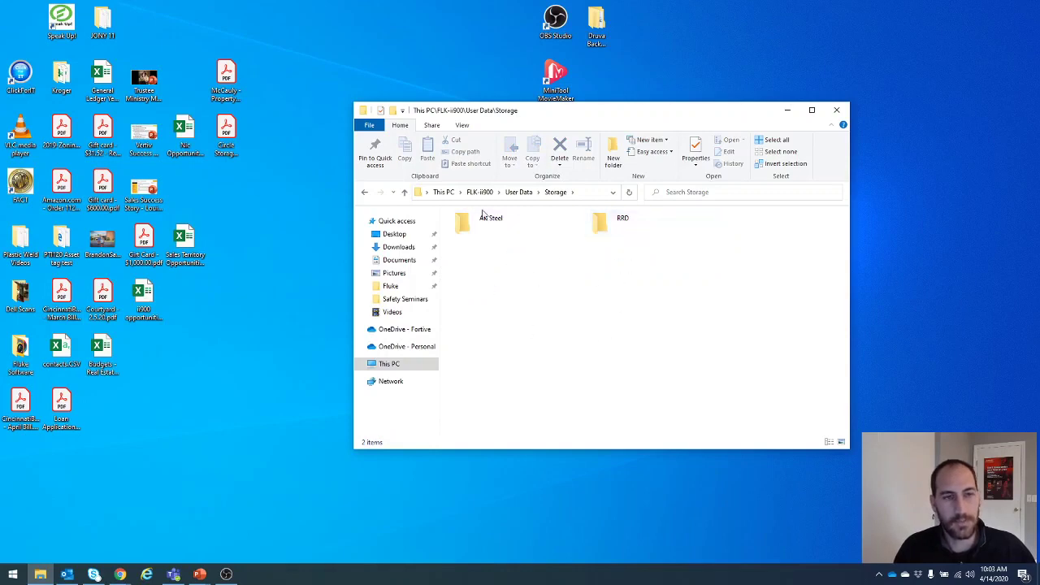
{"action": "double_click", "coordinate": [656, 230]}
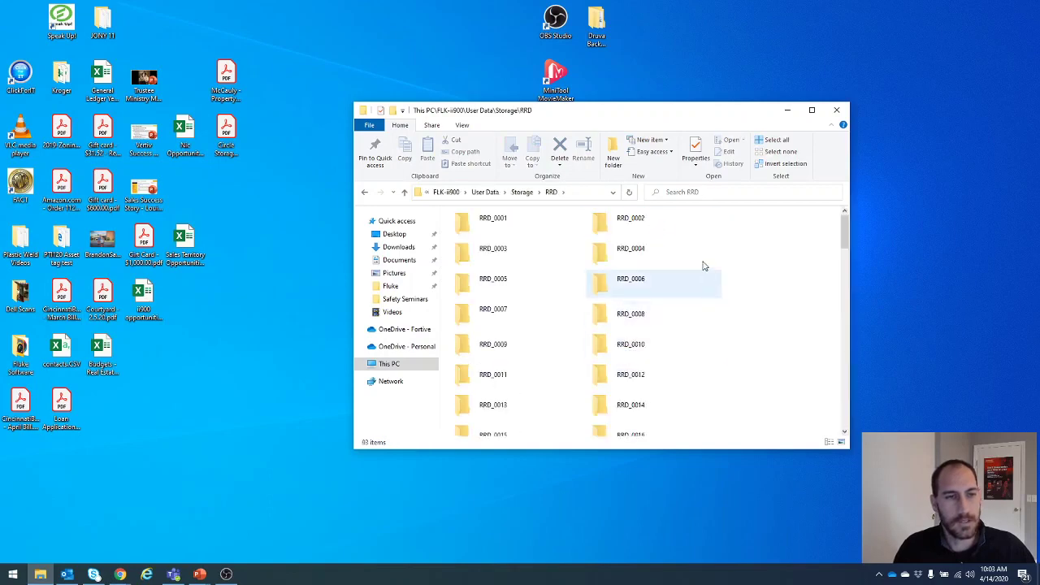
{"action": "scroll", "coordinate": [715, 345], "scroll_direction": "down", "scroll_amount": 10}
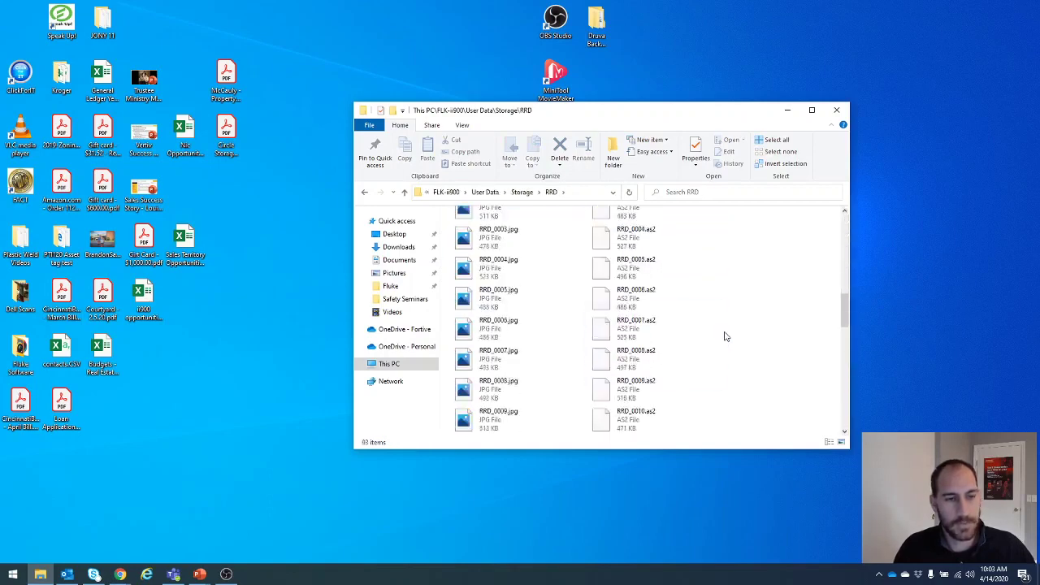
{"action": "scroll", "coordinate": [703, 320], "scroll_direction": "up", "scroll_amount": 2}
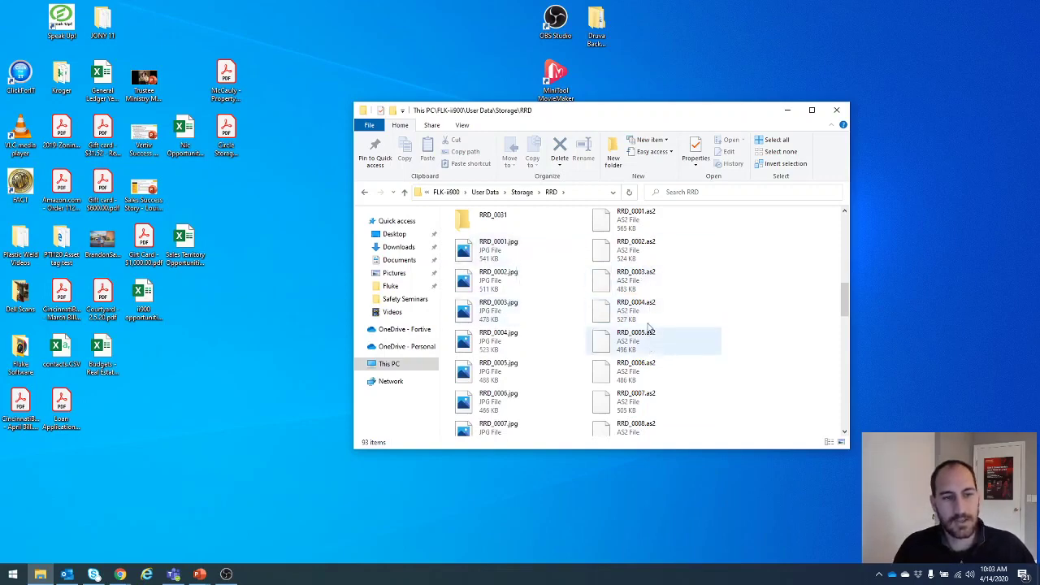
{"action": "scroll", "coordinate": [704, 325], "scroll_direction": "up", "scroll_amount": 3}
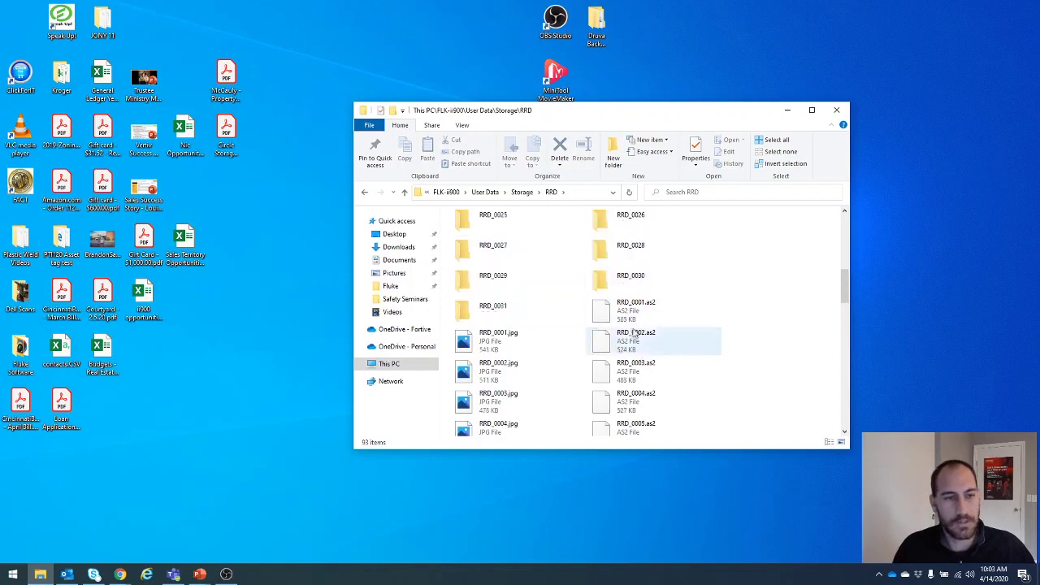
- Select the 62 recordings from RRD_0001.as2 through RRD_0031.jpg
{"action": "left_click", "coordinate": [649, 314]}
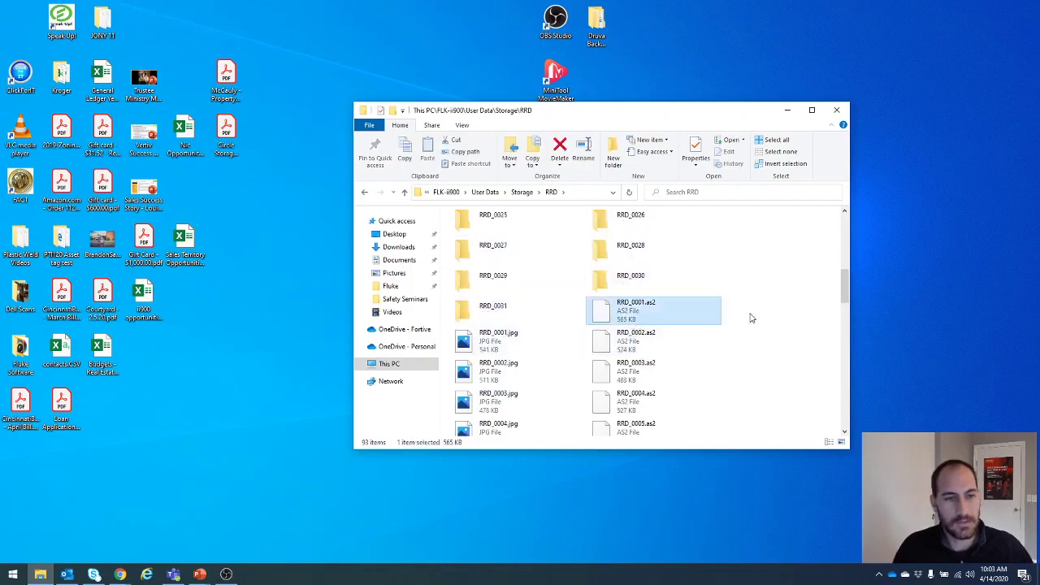
{"action": "scroll", "coordinate": [750, 316], "scroll_direction": "down", "scroll_amount": 9}
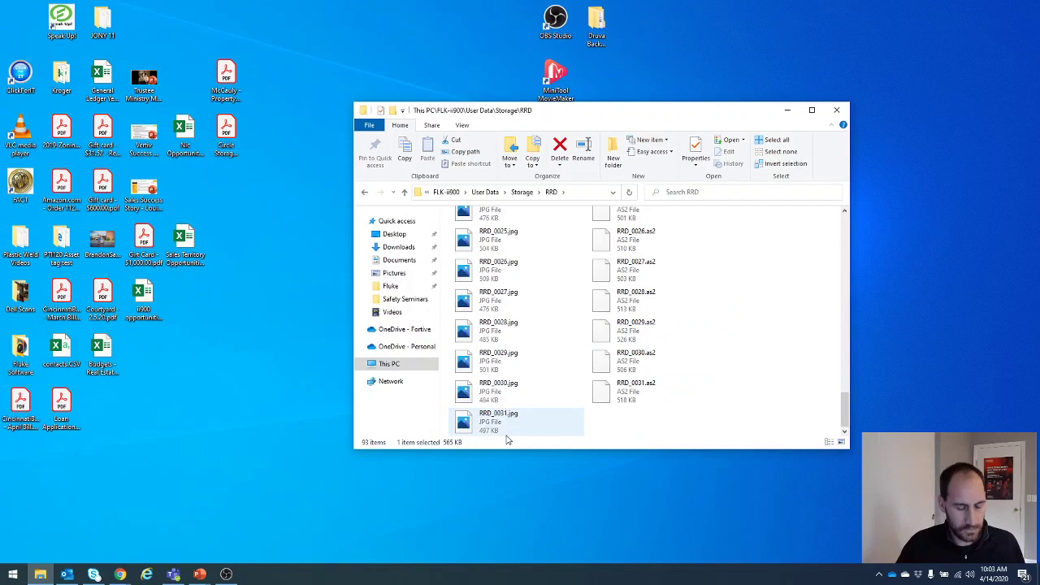
{"action": "left_click", "coordinate": [507, 439], "text": "shift"}
{"action": "scroll", "coordinate": [684, 366], "scroll_direction": "up", "scroll_amount": 10}
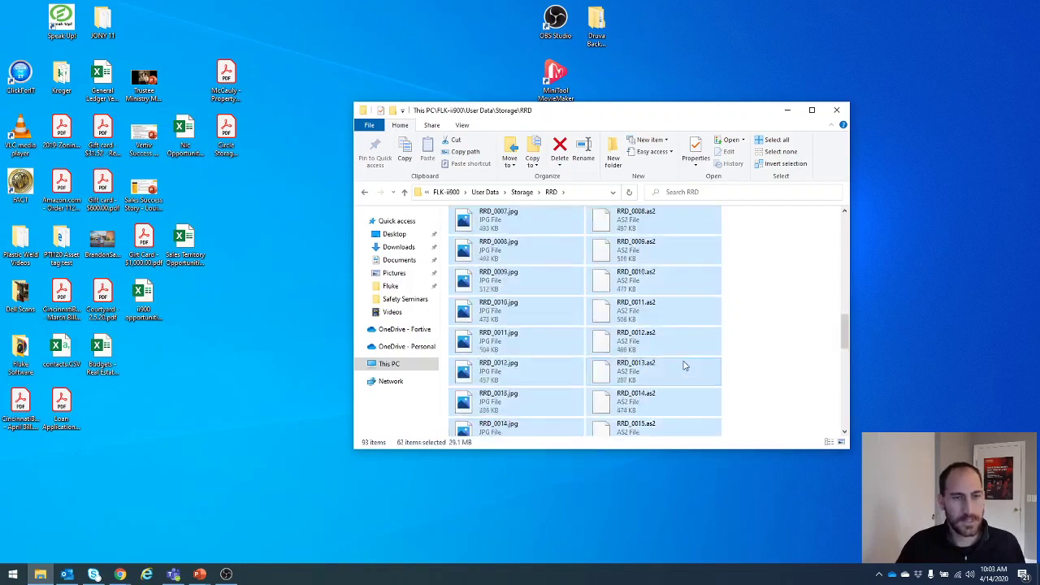
{"action": "scroll", "coordinate": [703, 336], "scroll_direction": "up", "scroll_amount": 2}
{"action": "scroll", "coordinate": [706, 332], "scroll_direction": "down", "scroll_amount": 3}
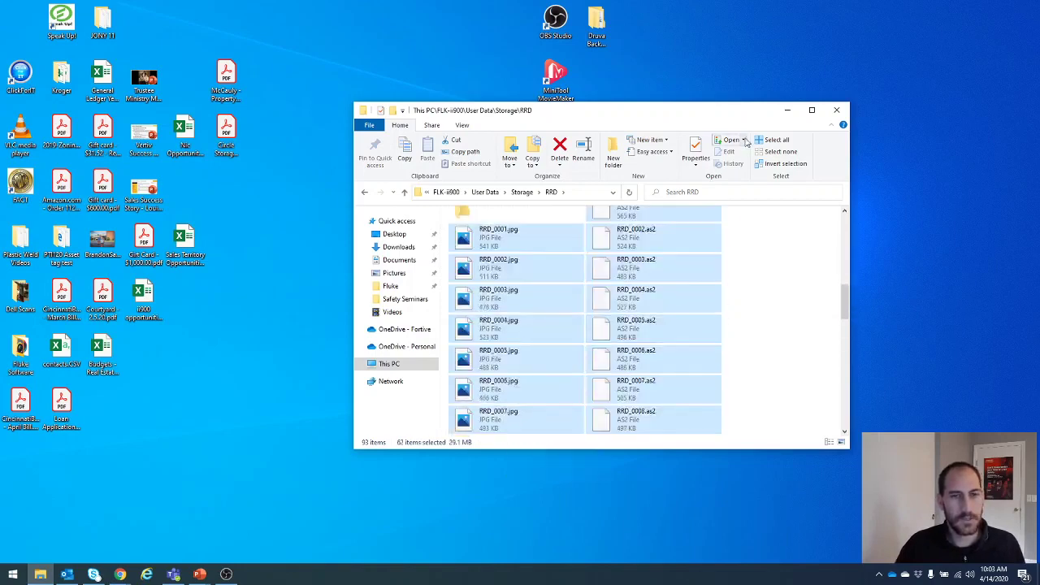
- Create a new desktop folder named 'ii900 test'
{"action": "left_click_drag", "start_coordinate": [730, 117], "coordinate": [491, 101]}
{"action": "right_click", "coordinate": [779, 198]}
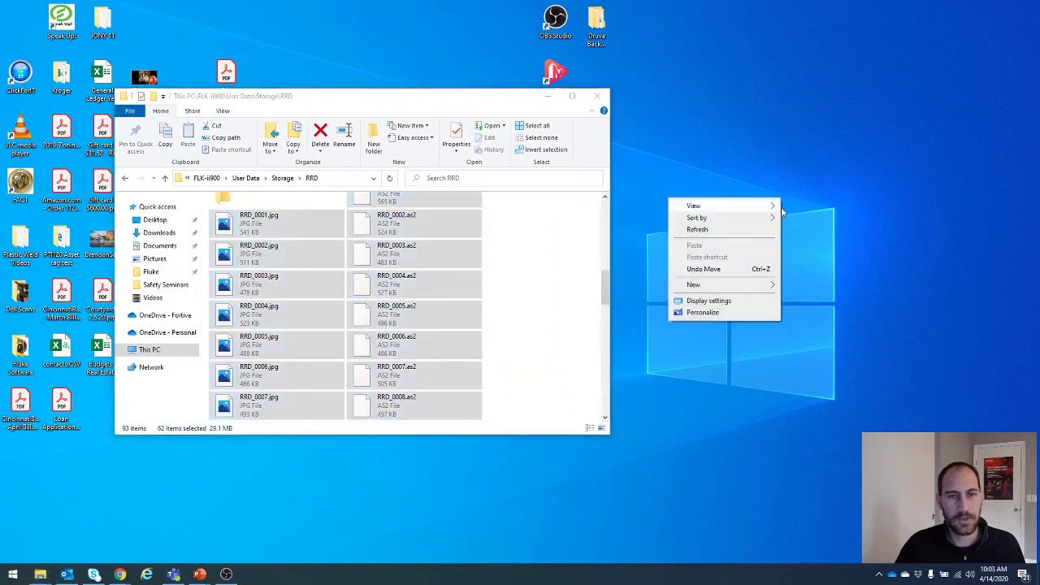
{"action": "mouse_move", "coordinate": [748, 286]}
{"action": "left_click", "coordinate": [804, 284]}
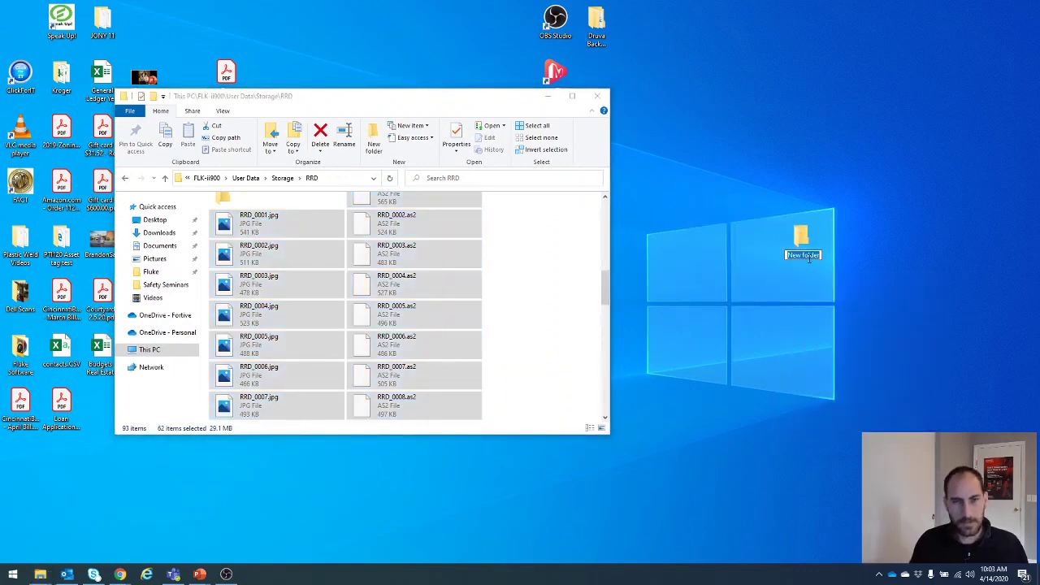
{"action": "type", "text": "ii900 se"}
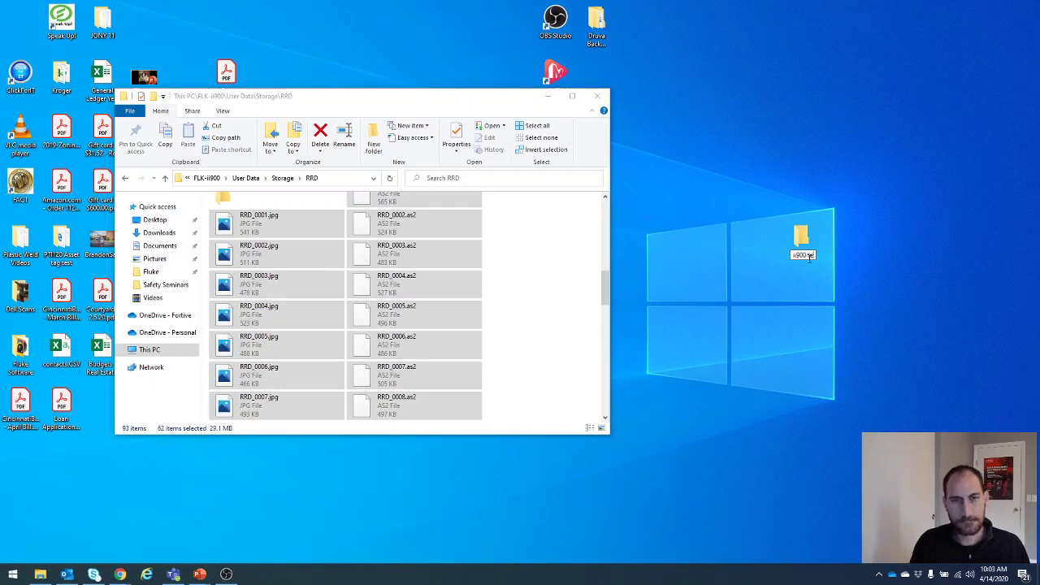
{"action": "type", "text": "st"}
{"action": "key", "text": "Return"}
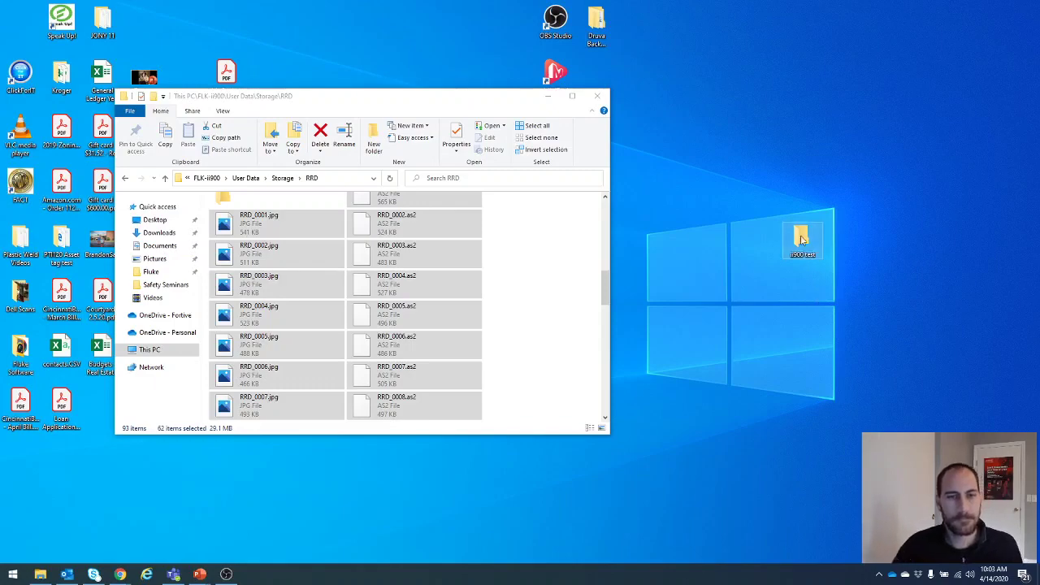
- Copy the 62 selected RRD files into the new ii900 test folder
{"action": "double_click", "coordinate": [802, 238]}
{"action": "left_click_drag", "start_coordinate": [417, 123], "coordinate": [918, 104]}
{"action": "left_click_drag", "start_coordinate": [436, 263], "coordinate": [881, 316]}
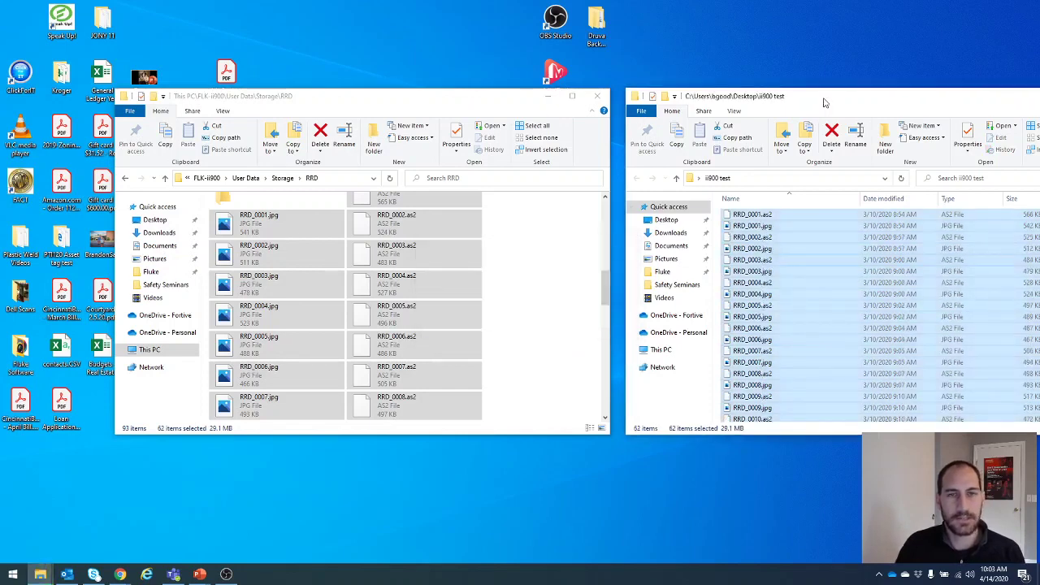
- Sort the copied files by type and minimize the RRD source window
{"action": "left_click_drag", "start_coordinate": [823, 102], "coordinate": [506, 63]}
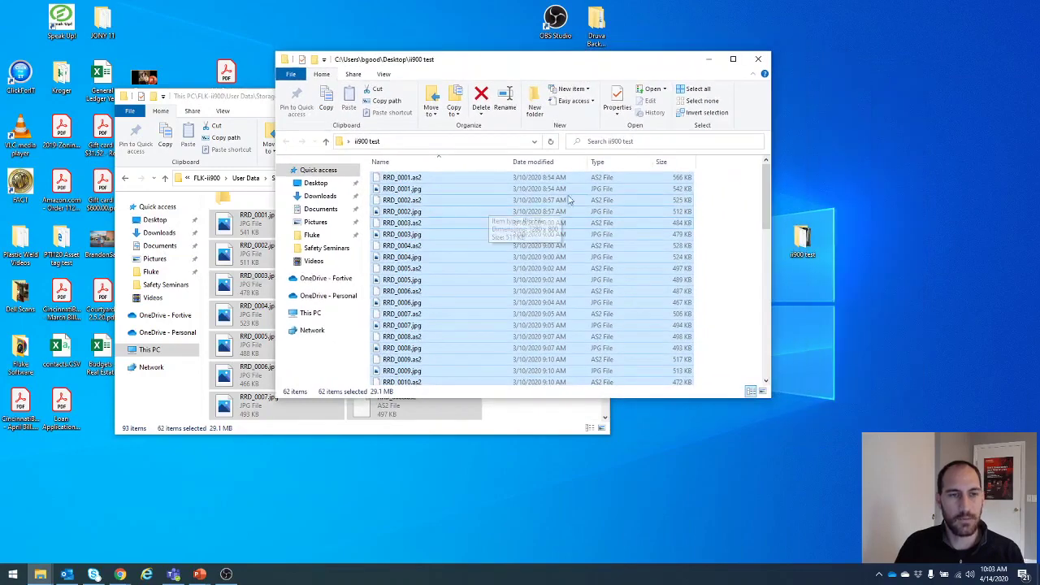
{"action": "left_click", "coordinate": [630, 166]}
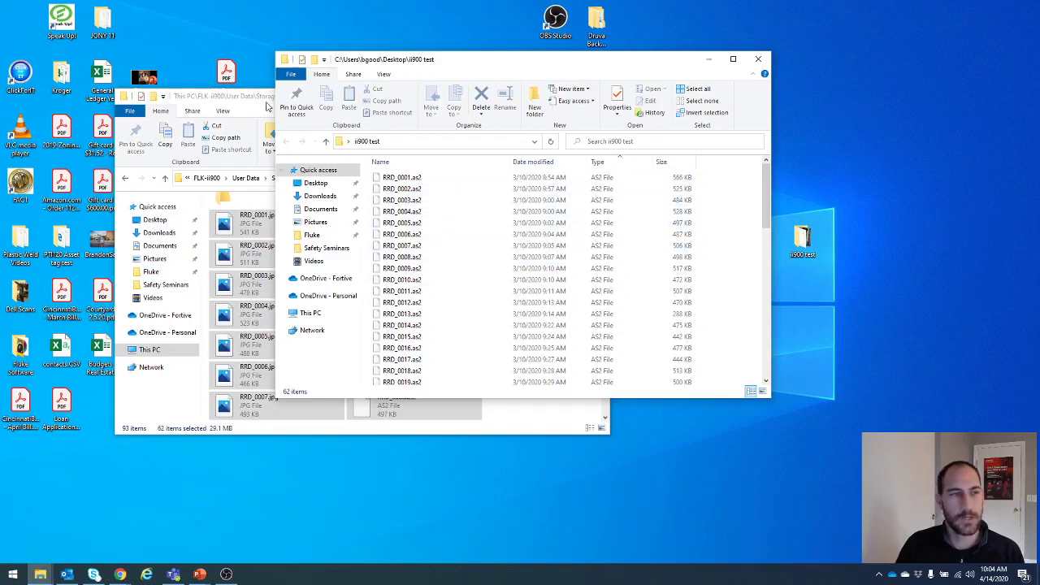
{"action": "left_click_drag", "start_coordinate": [267, 105], "coordinate": [270, 139]}
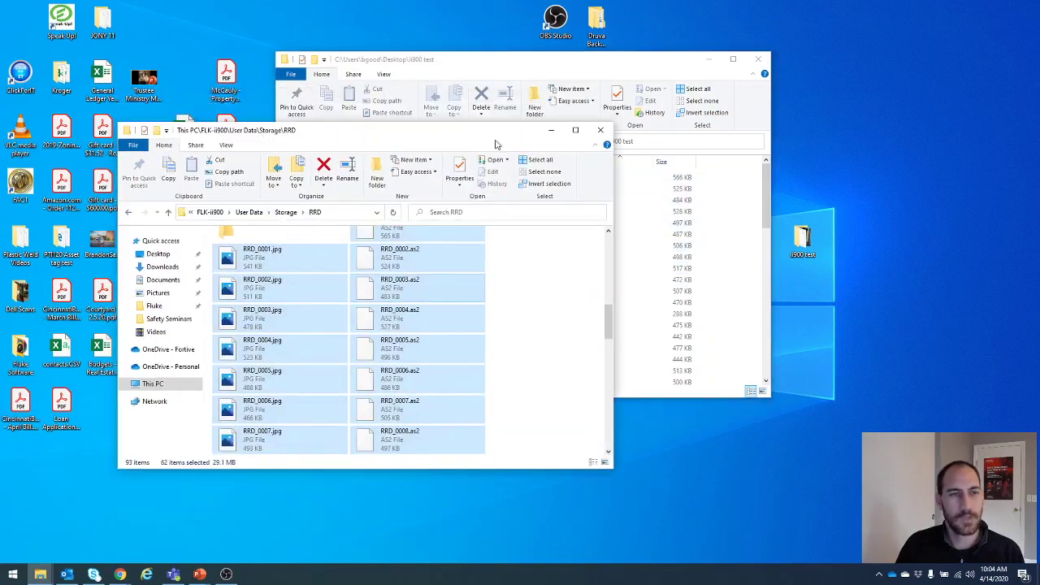
{"action": "left_click", "coordinate": [551, 134]}
- Load fluke.com in the maximized Chrome window
{"action": "mouse_move", "coordinate": [119, 574]}
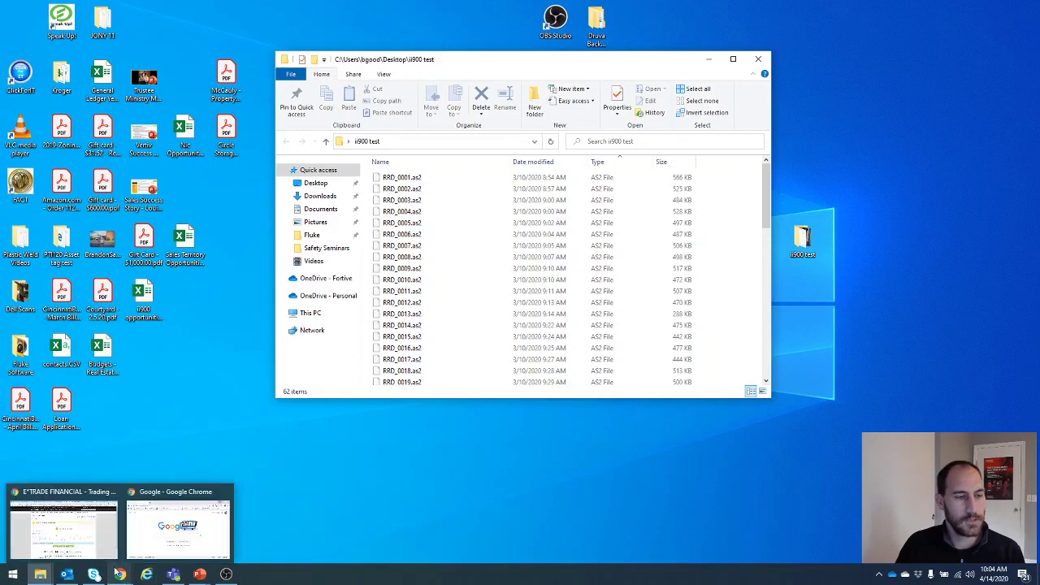
{"action": "left_click", "coordinate": [177, 528]}
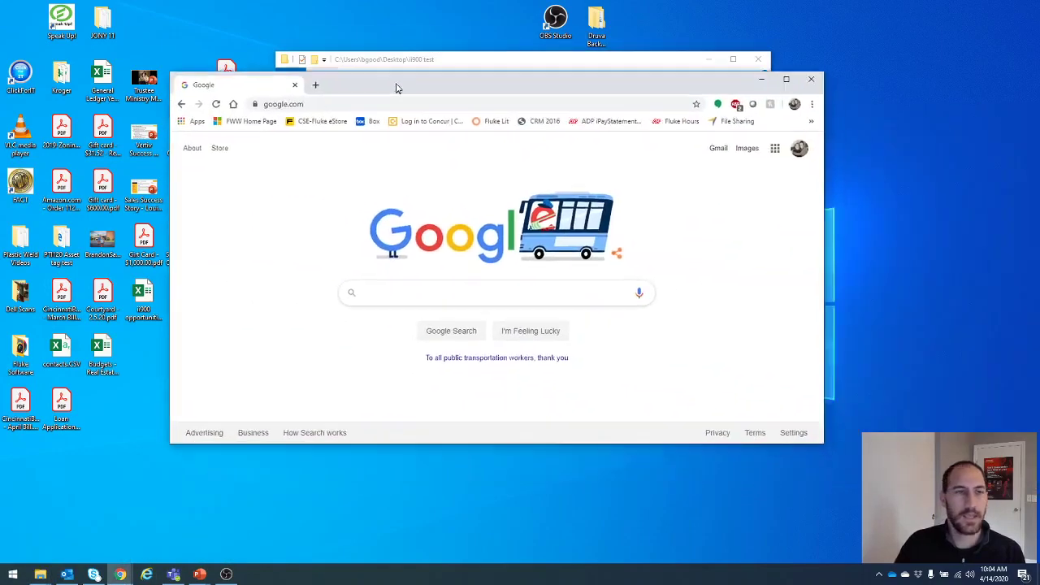
{"action": "double_click", "coordinate": [395, 86]}
{"action": "left_click", "coordinate": [313, 28]}
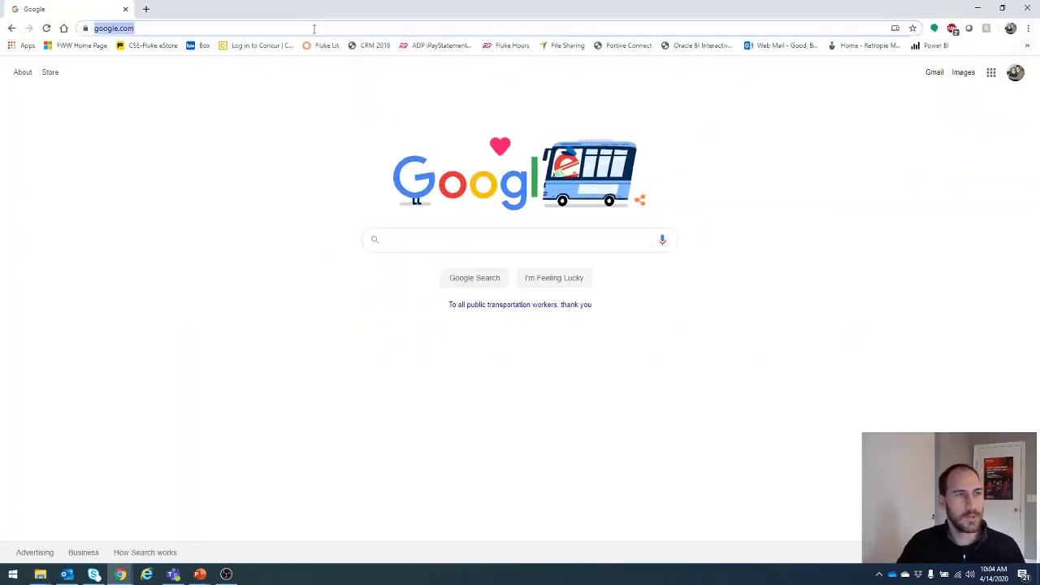
{"action": "type", "text": "fluk"}
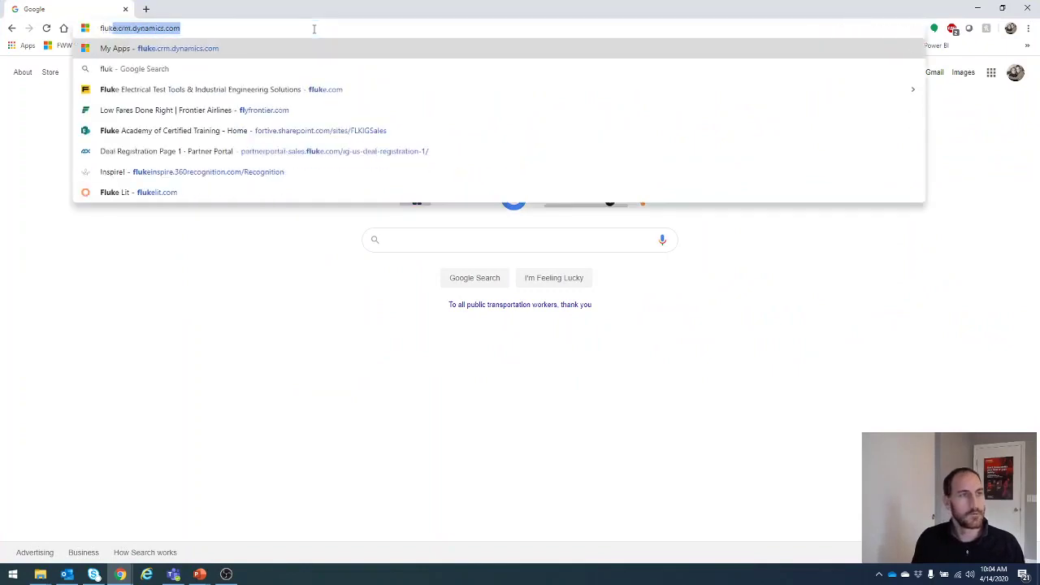
{"action": "type", "text": "e.com"}
{"action": "key", "text": "Return"}
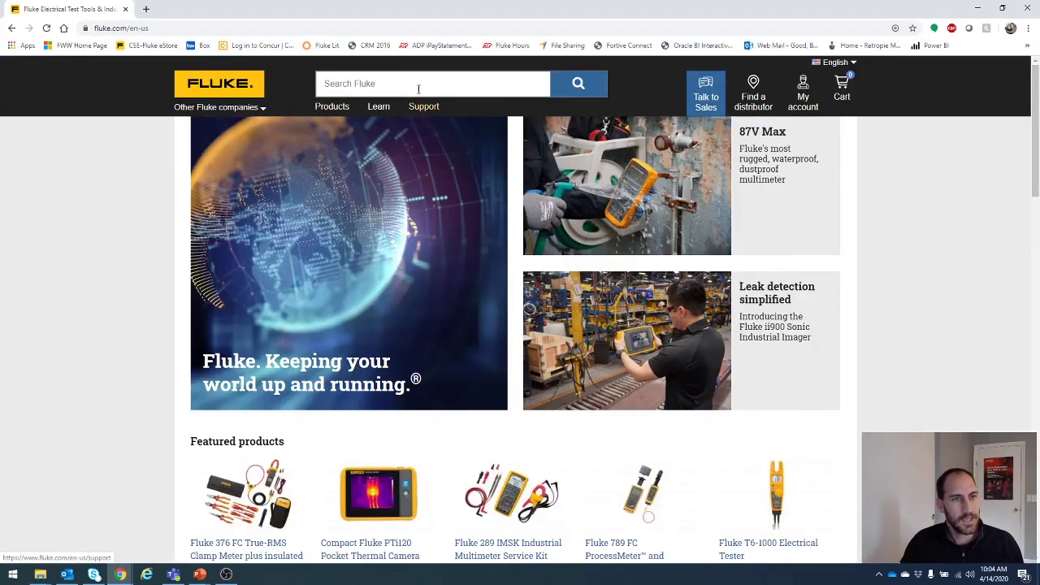
- Search the site for 'leakq' and open the LeakQ report generator page
{"action": "left_click", "coordinate": [416, 86]}
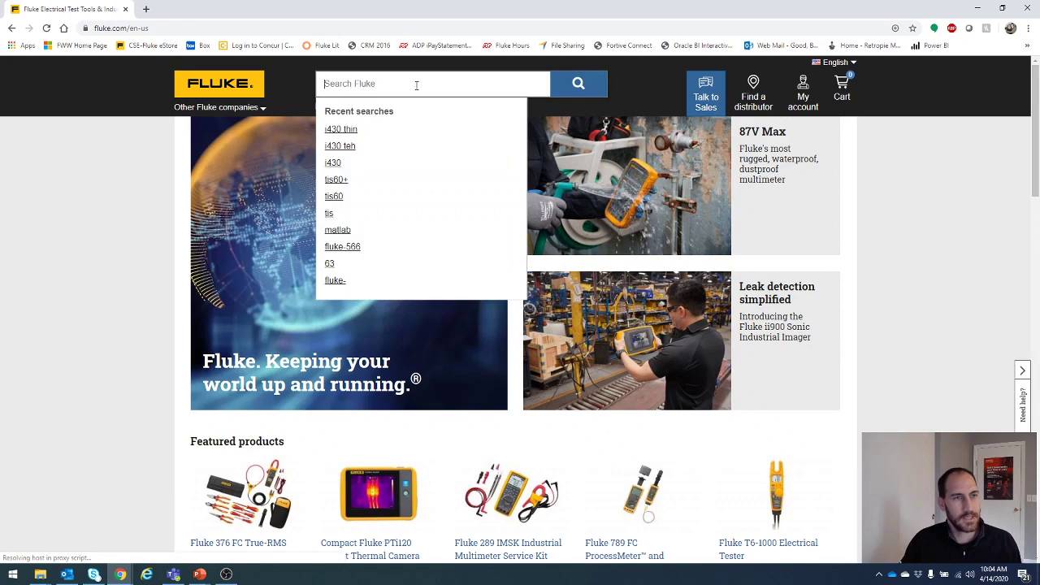
{"action": "type", "text": "leak"}
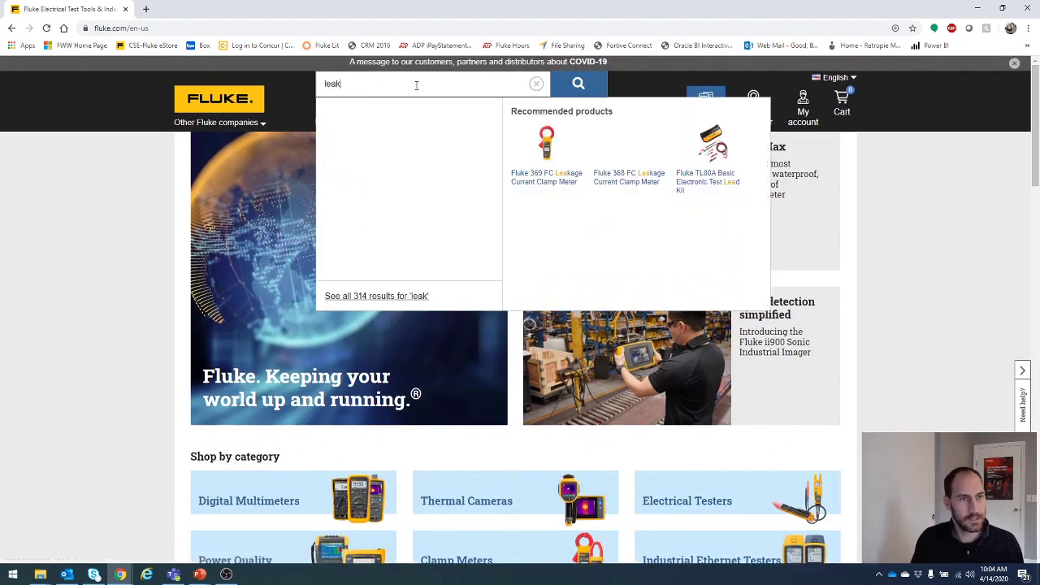
{"action": "type", "text": "q"}
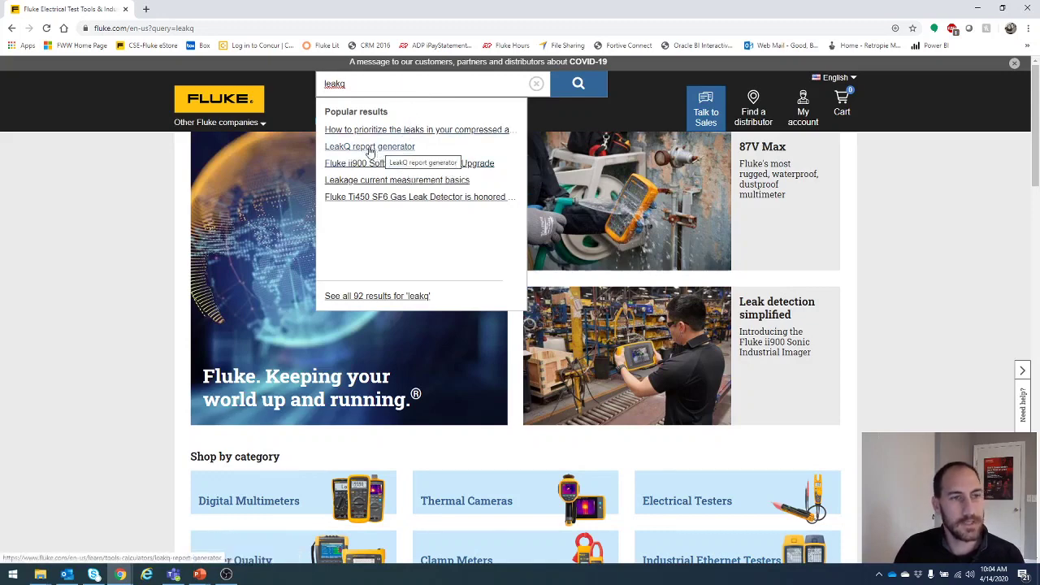
{"action": "left_click", "coordinate": [375, 149]}
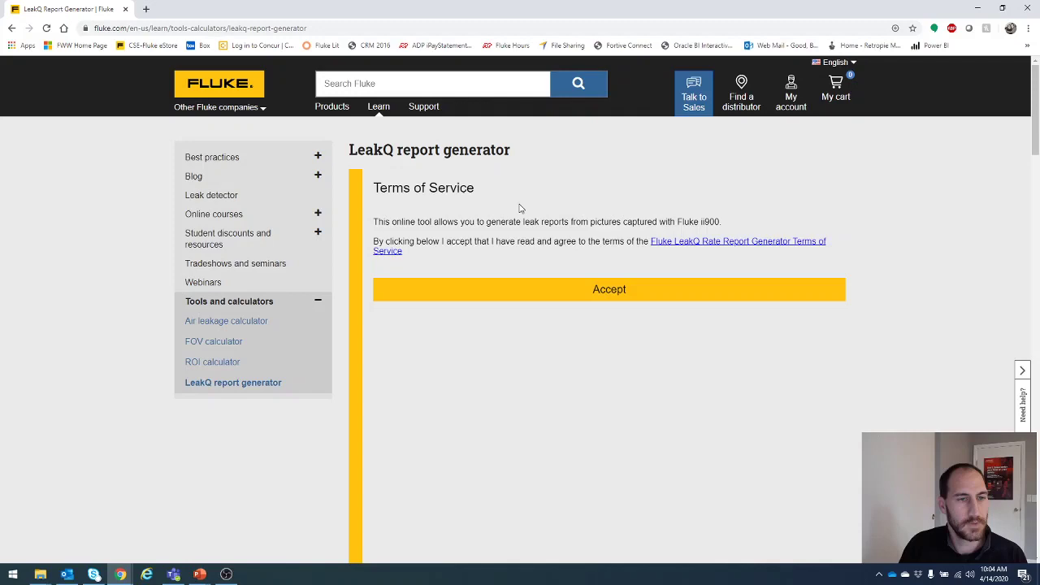
- Accept the LeakQ Terms of Service and check the AS2 upload area below
{"action": "left_click", "coordinate": [622, 294]}
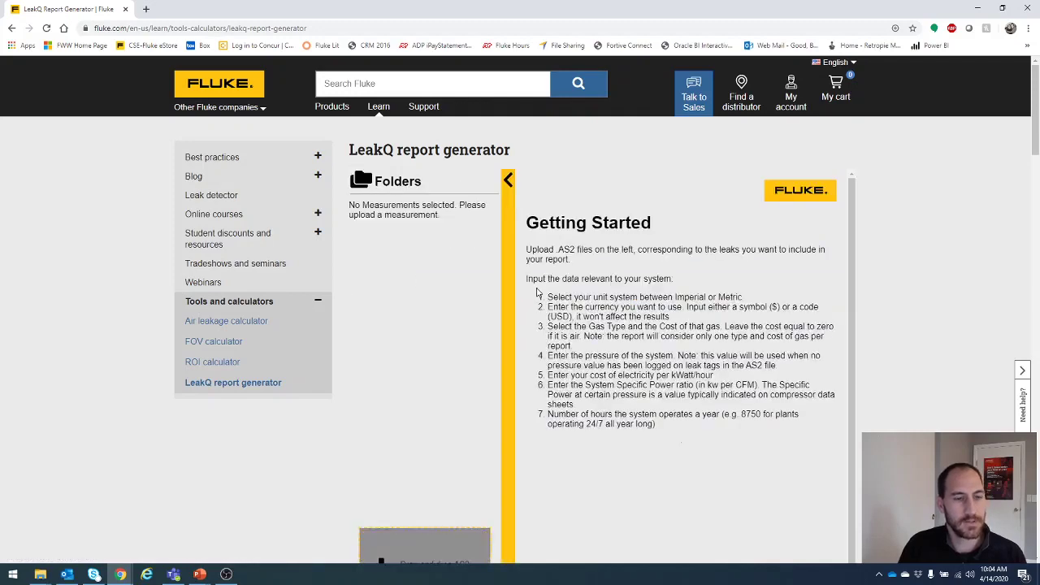
{"action": "scroll", "coordinate": [281, 420], "scroll_direction": "down", "scroll_amount": 3}
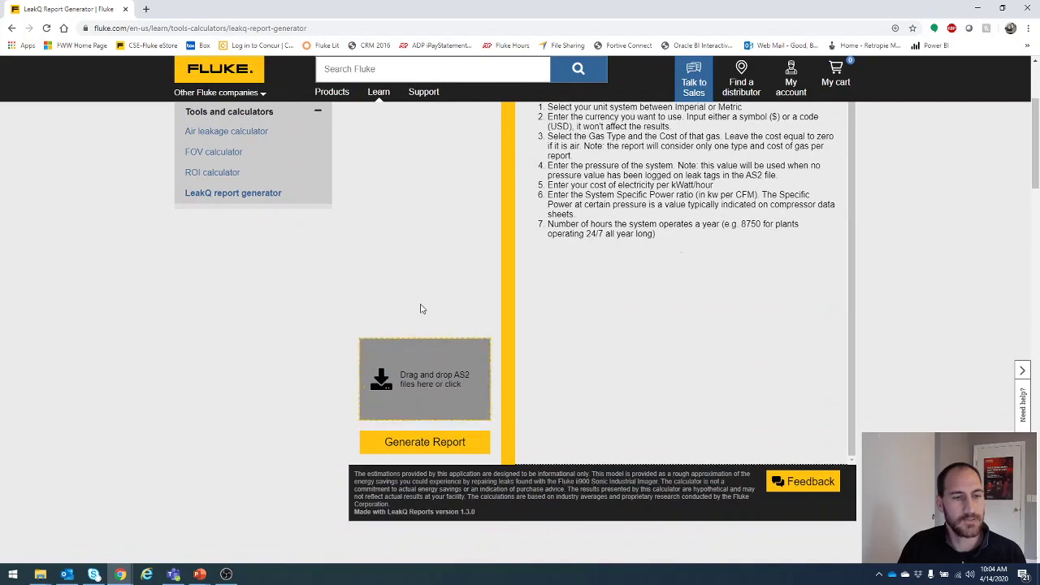
{"action": "scroll", "coordinate": [417, 304], "scroll_direction": "up", "scroll_amount": 1}
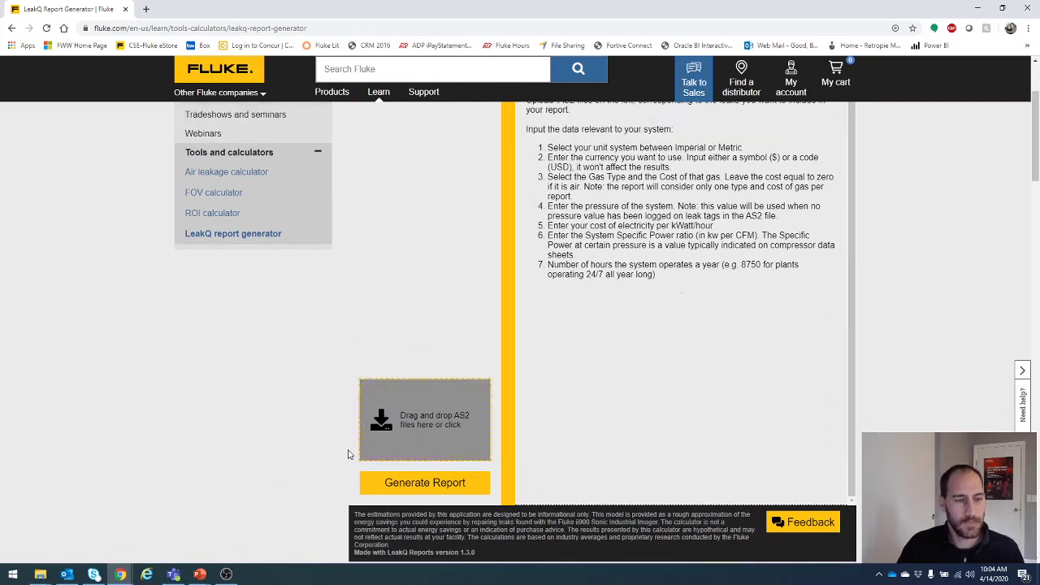
- Drag RRD_0001 through RRD_0004.as2 from the ii900 test folder into the AS2 upload box
{"action": "mouse_move", "coordinate": [40, 574]}
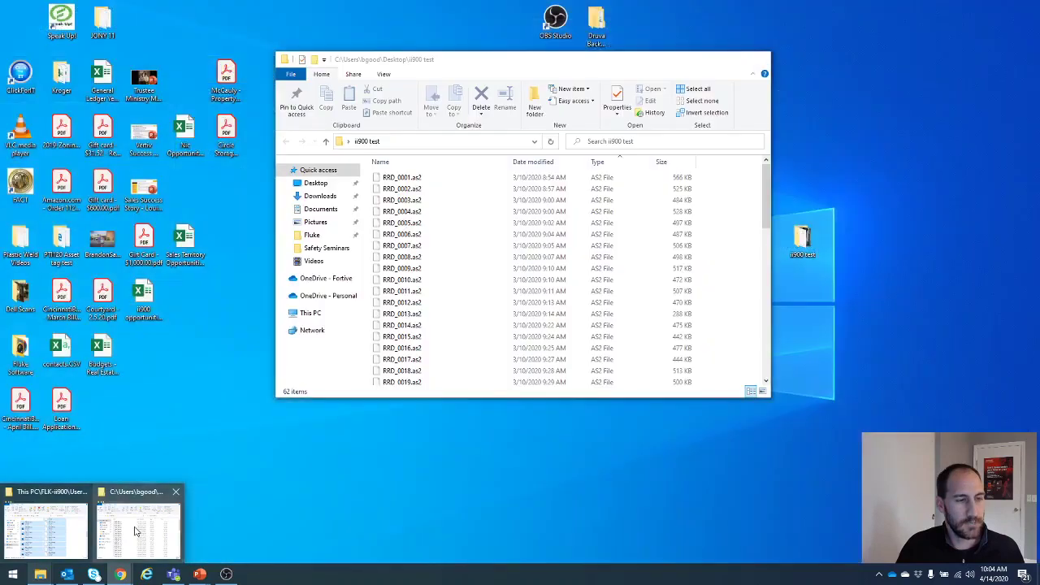
{"action": "left_click", "coordinate": [139, 530]}
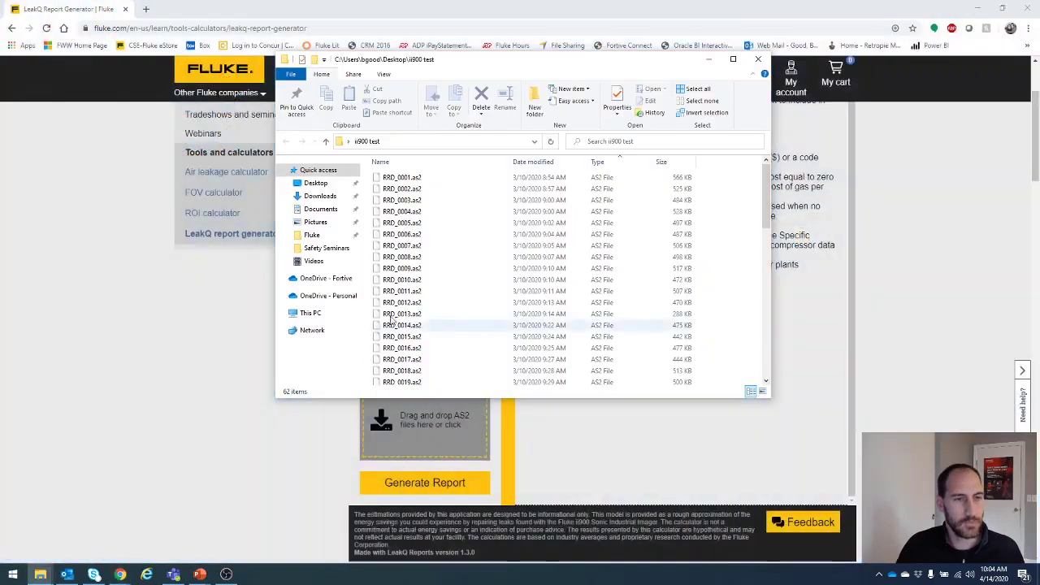
{"action": "left_click", "coordinate": [422, 177]}
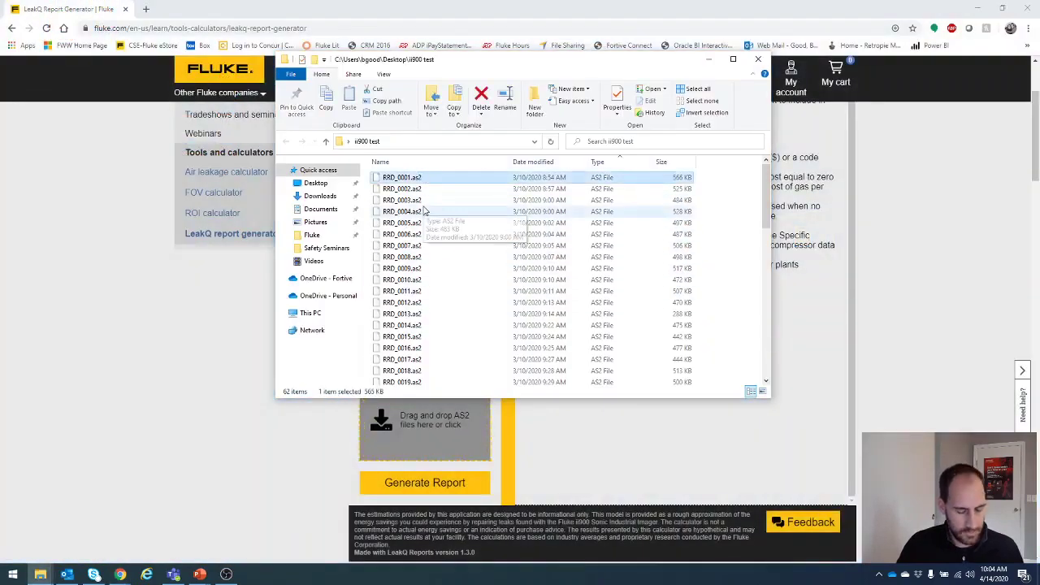
{"action": "left_click", "coordinate": [422, 211], "text": "shift"}
{"action": "left_click_drag", "start_coordinate": [520, 59], "coordinate": [764, 87]}
{"action": "left_click_drag", "start_coordinate": [693, 217], "coordinate": [412, 433]}
{"action": "scroll", "coordinate": [390, 272], "scroll_direction": "up", "scroll_amount": 1}
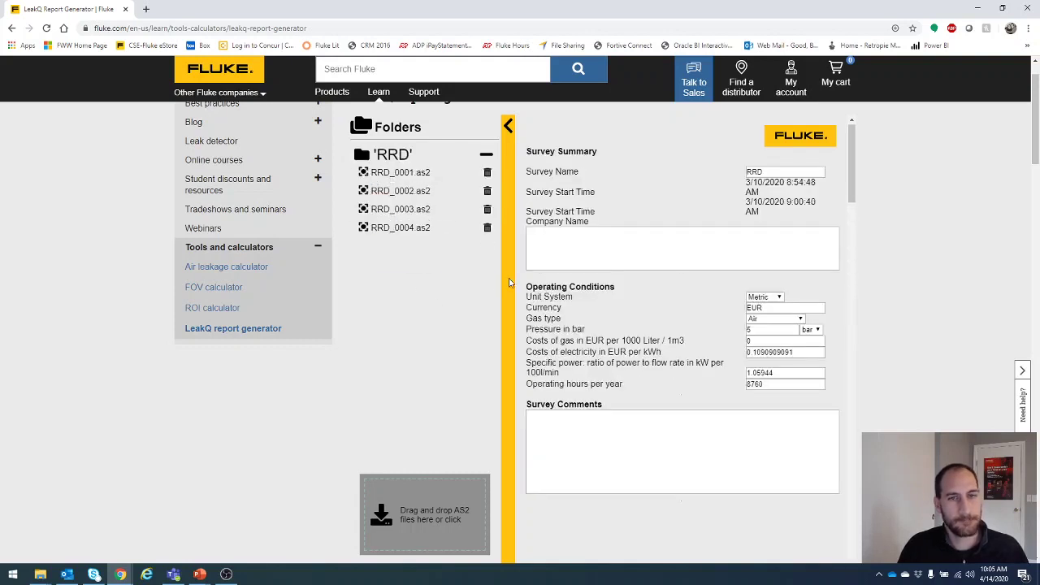
- Switch the report's unit system to Imperial
{"action": "left_click", "coordinate": [763, 176]}
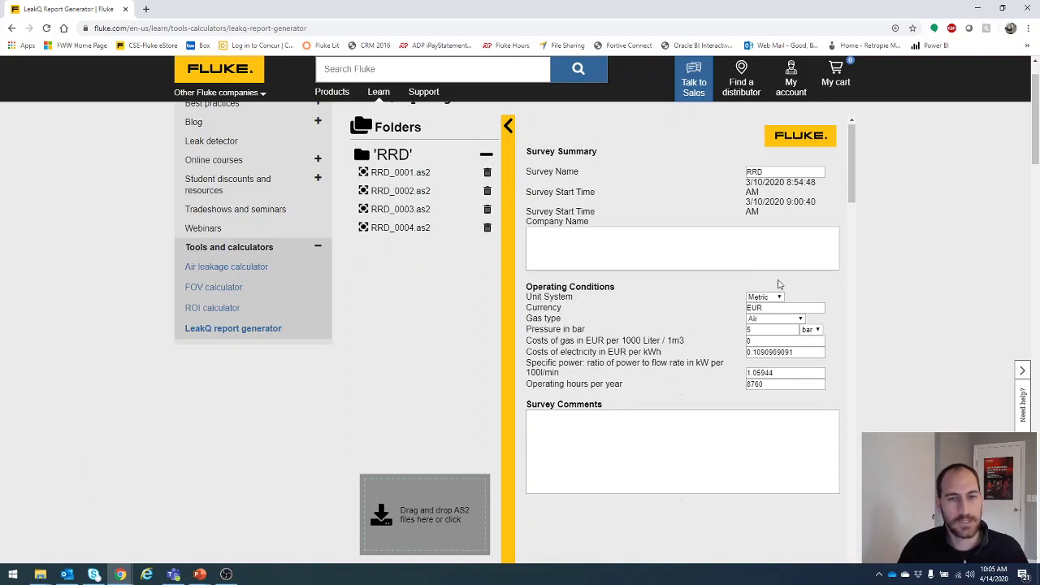
{"action": "scroll", "coordinate": [778, 283], "scroll_direction": "down", "scroll_amount": 1}
{"action": "left_click", "coordinate": [767, 238]}
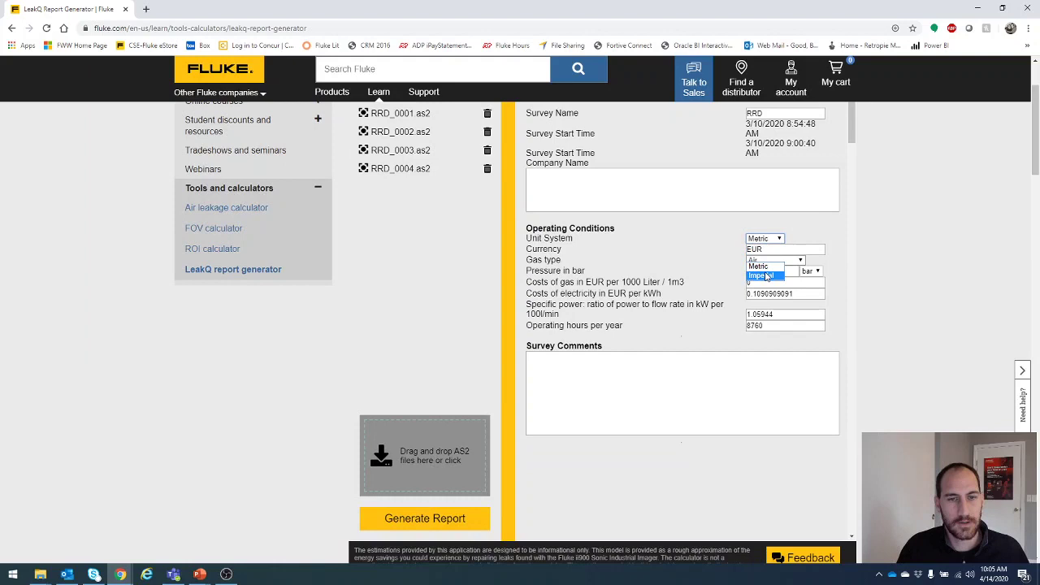
{"action": "left_click", "coordinate": [765, 276]}
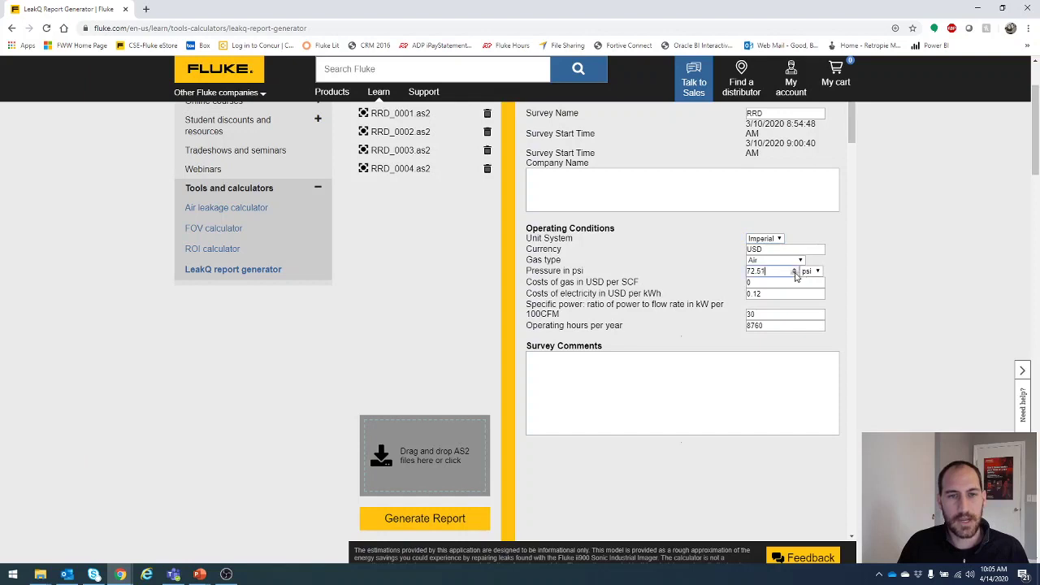
- Set the air pressure to 125 psi and electricity cost to 0.08 USD per kWh
{"action": "left_click", "coordinate": [793, 273]}
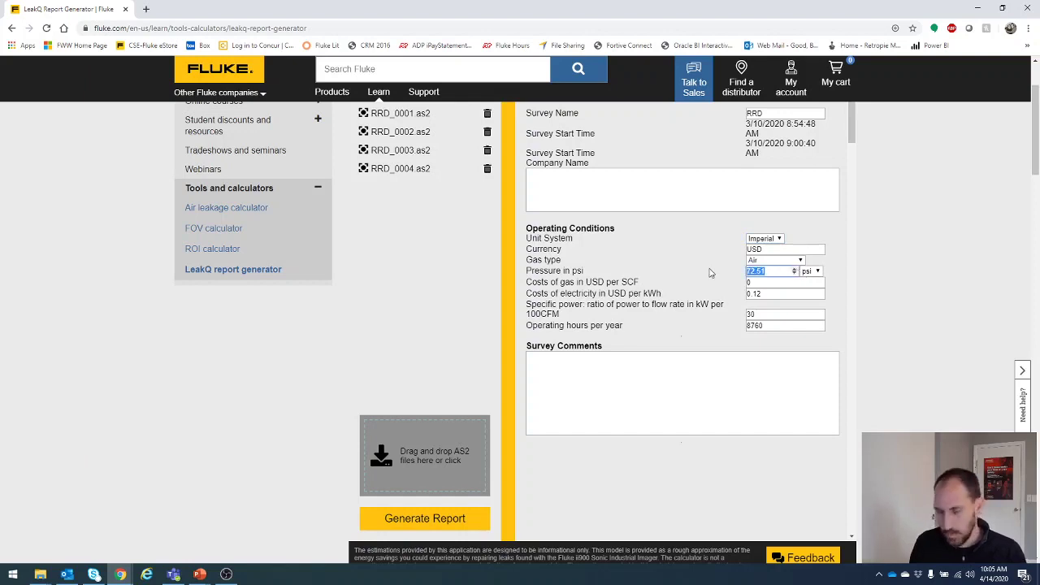
{"action": "type", "text": "125"}
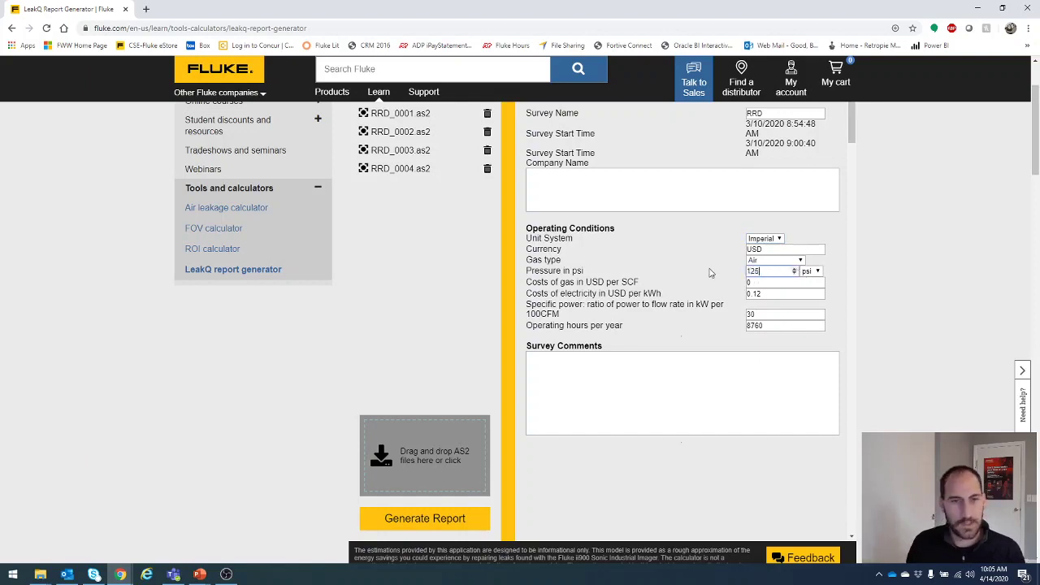
{"action": "left_click", "coordinate": [780, 291]}
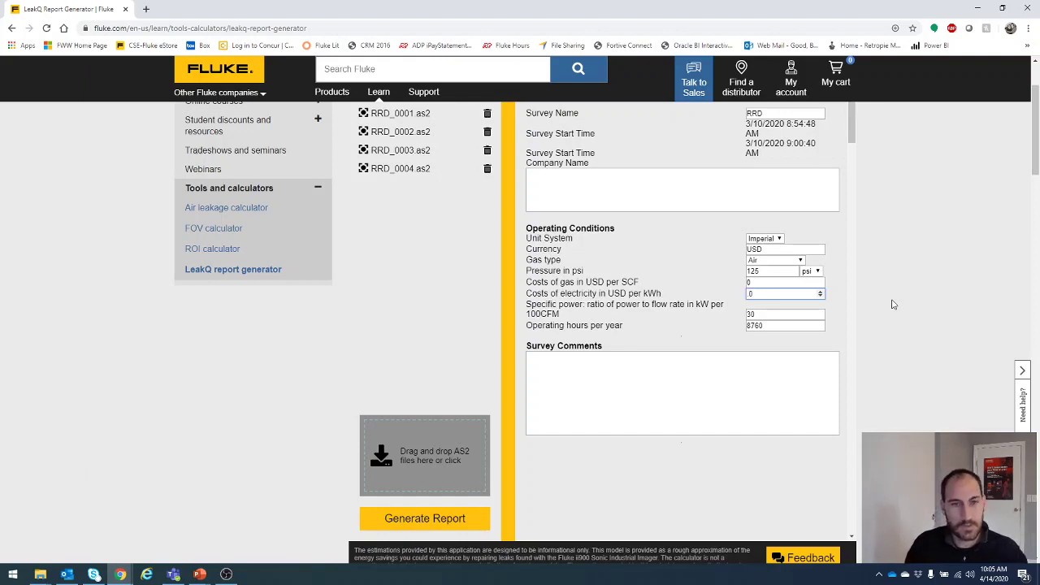
{"action": "left_click", "coordinate": [710, 281]}
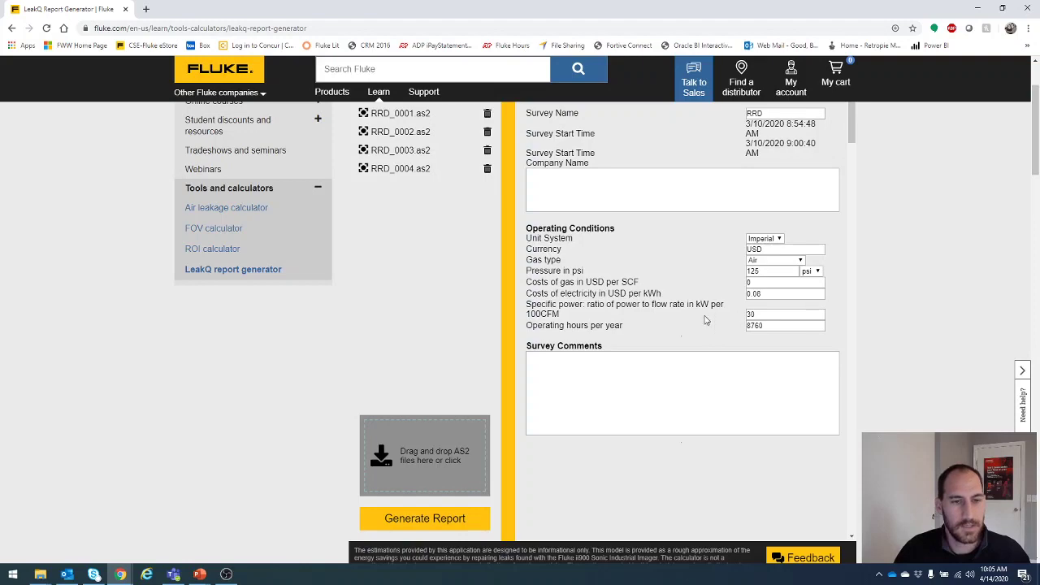
{"action": "scroll", "coordinate": [731, 333], "scroll_direction": "down", "scroll_amount": 3}
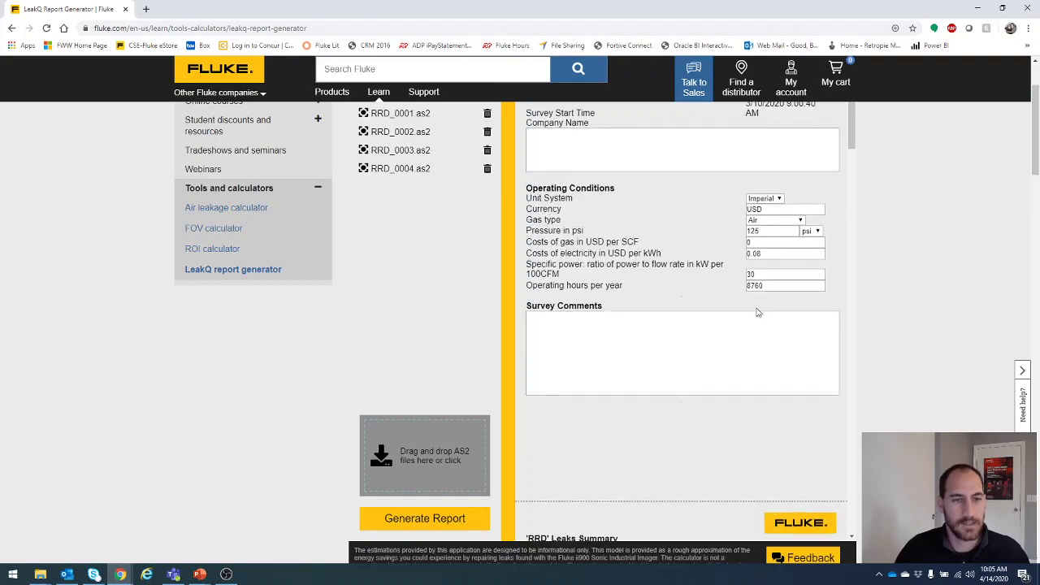
{"action": "scroll", "coordinate": [669, 249], "scroll_direction": "down", "scroll_amount": 2}
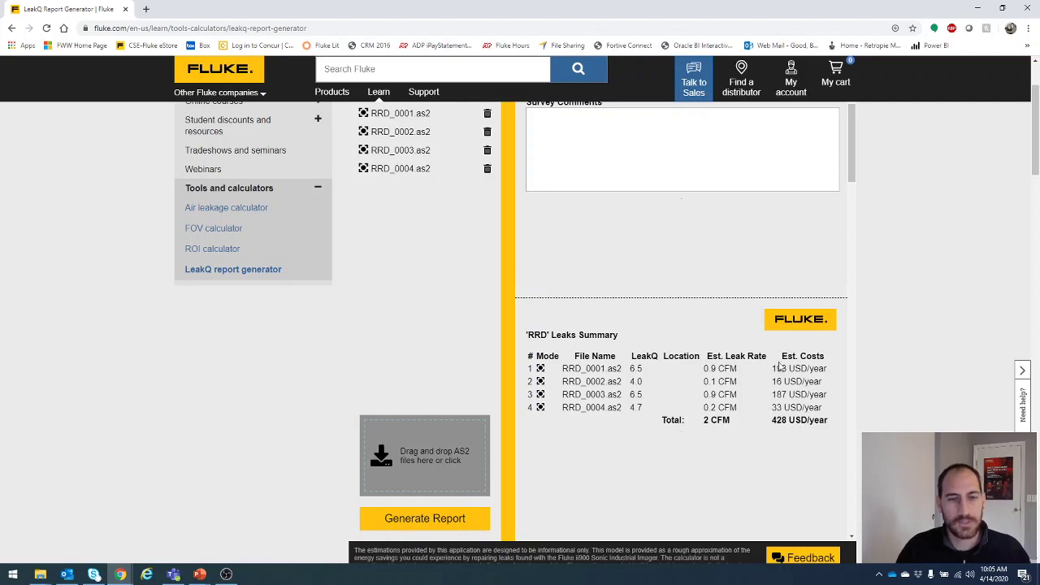
{"action": "scroll", "coordinate": [778, 367], "scroll_direction": "down", "scroll_amount": 1}
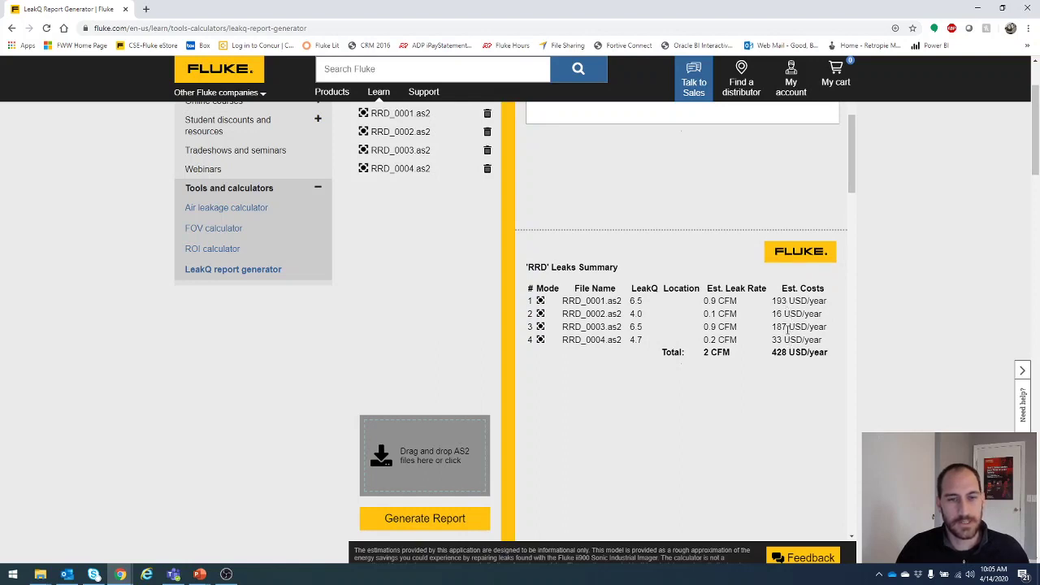
{"action": "scroll", "coordinate": [677, 439], "scroll_direction": "down", "scroll_amount": 5}
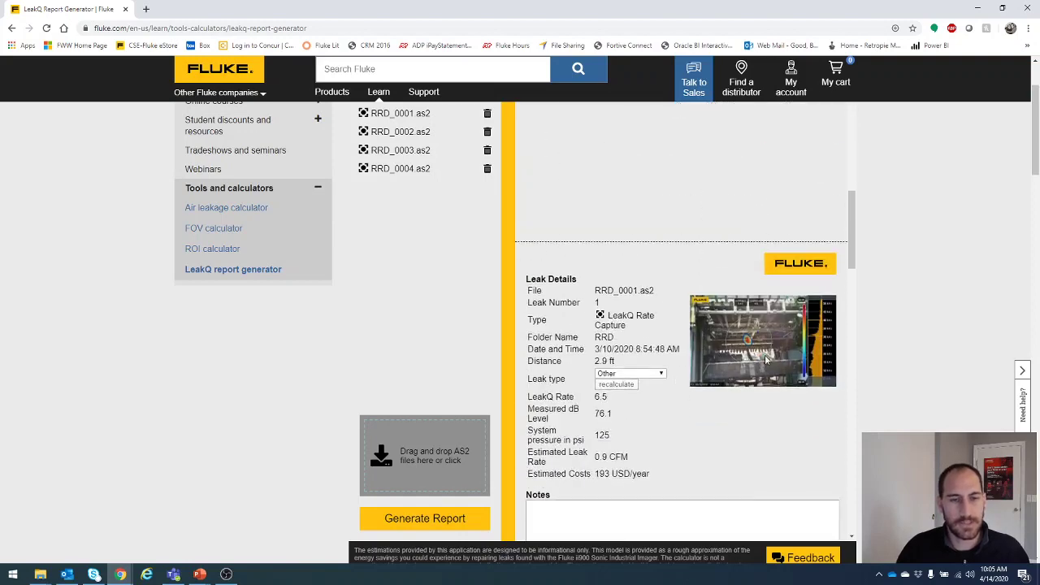
{"action": "scroll", "coordinate": [720, 414], "scroll_direction": "down", "scroll_amount": 10}
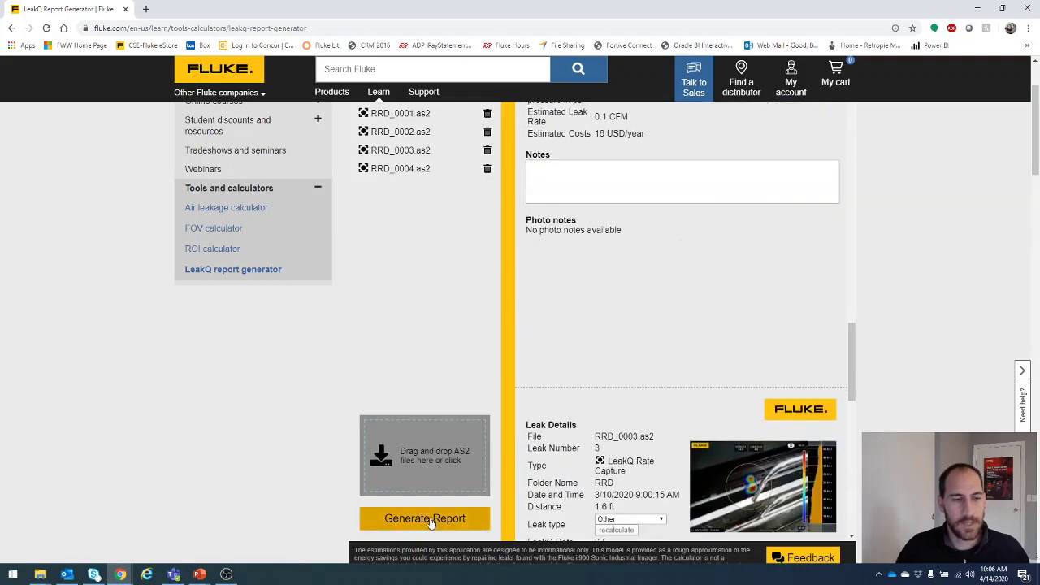
- Generate the 6-page report and set the print destination to Save as PDF
{"action": "left_click", "coordinate": [429, 521]}
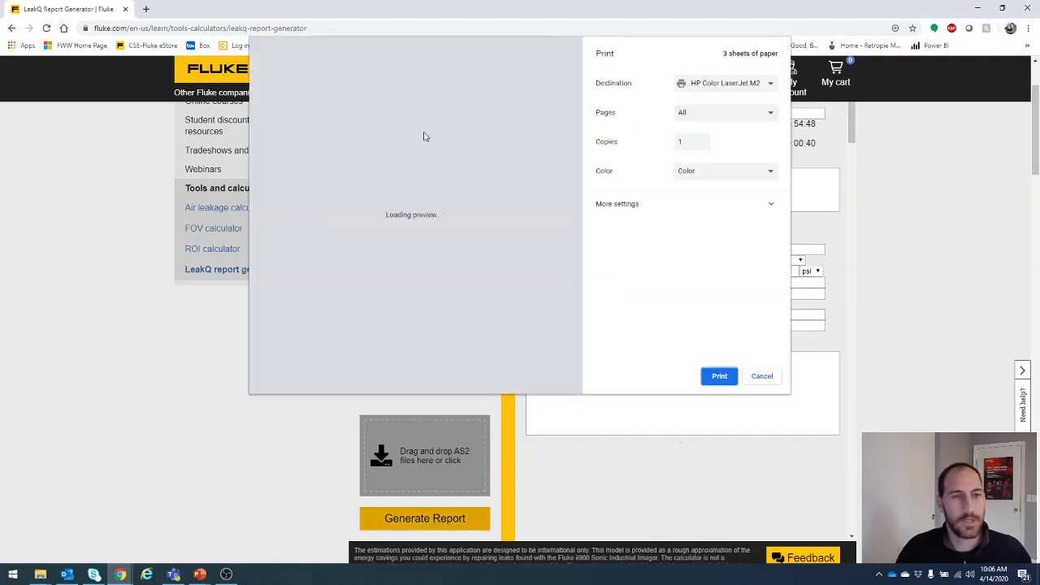
{"action": "scroll", "coordinate": [401, 145], "scroll_direction": "down", "scroll_amount": 5}
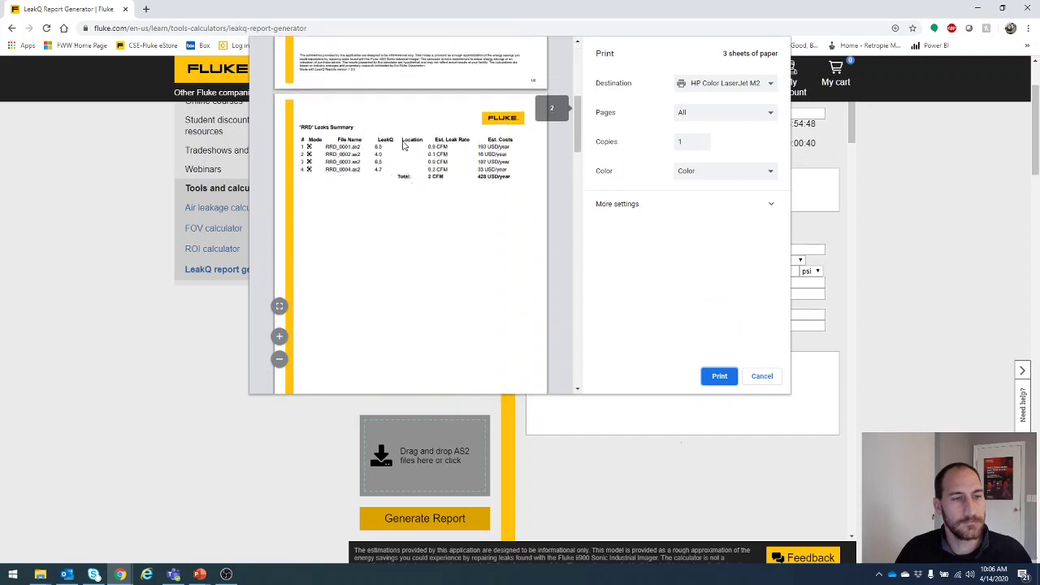
{"action": "scroll", "coordinate": [399, 143], "scroll_direction": "down", "scroll_amount": 3}
{"action": "scroll", "coordinate": [406, 162], "scroll_direction": "up", "scroll_amount": 1}
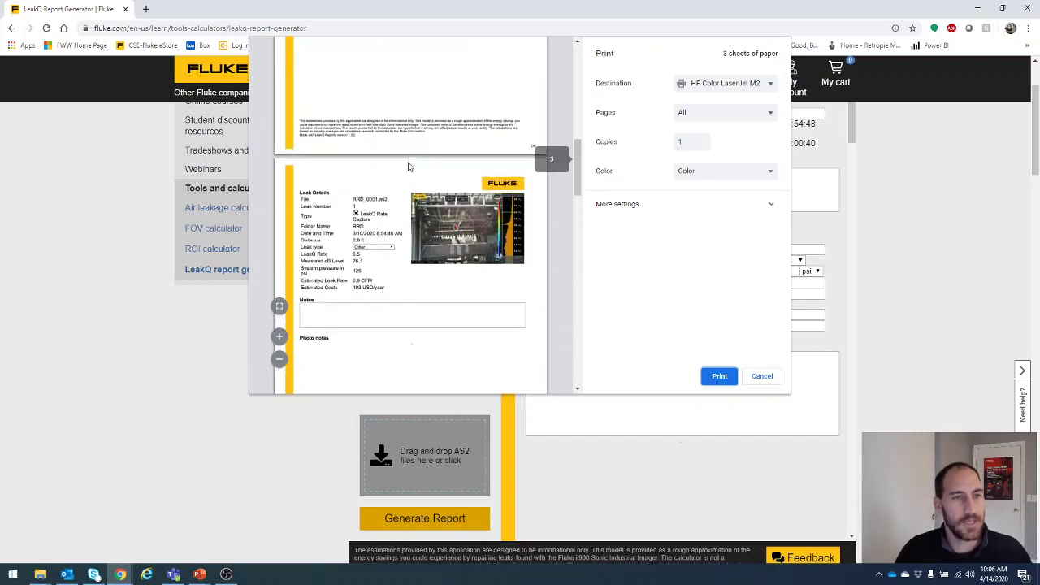
{"action": "left_click", "coordinate": [769, 85]}
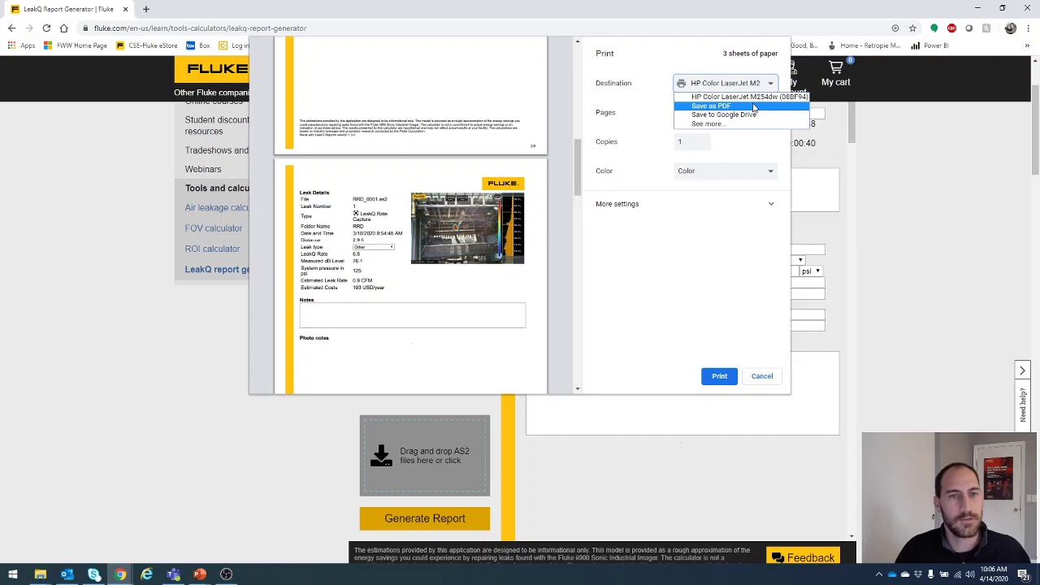
{"action": "left_click", "coordinate": [754, 107]}
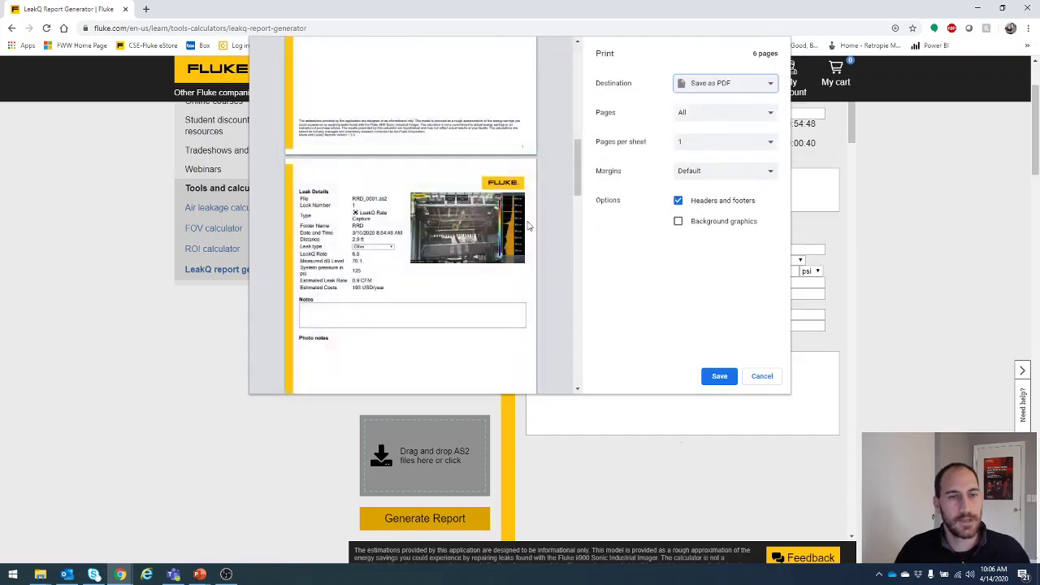
{"action": "scroll", "coordinate": [495, 241], "scroll_direction": "up", "scroll_amount": 10}
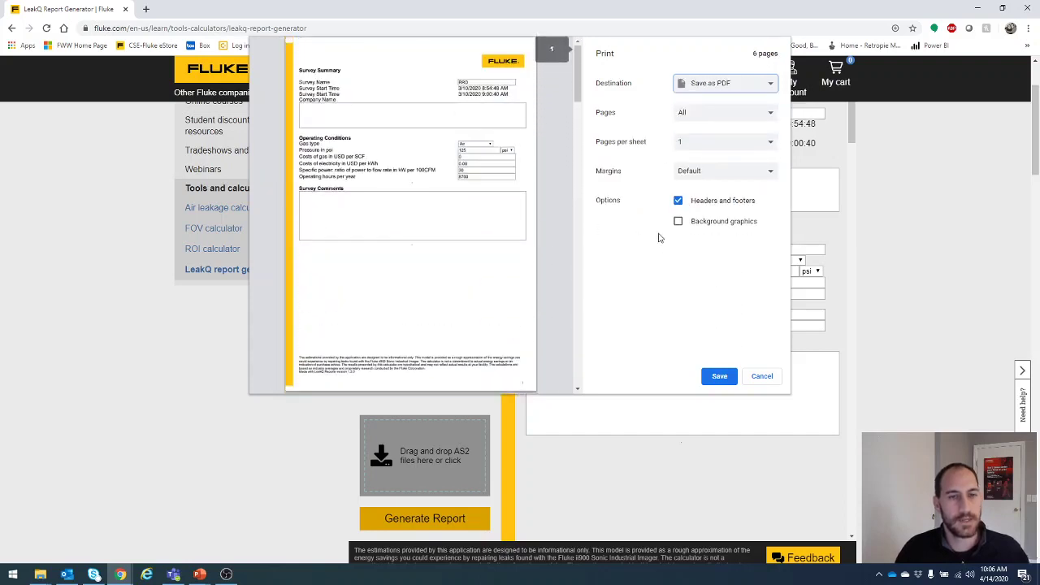
- Save 'LeakQ Report Generator _ Fluke.pdf' into the Desktop's ii900 test folder
{"action": "left_click", "coordinate": [720, 377]}
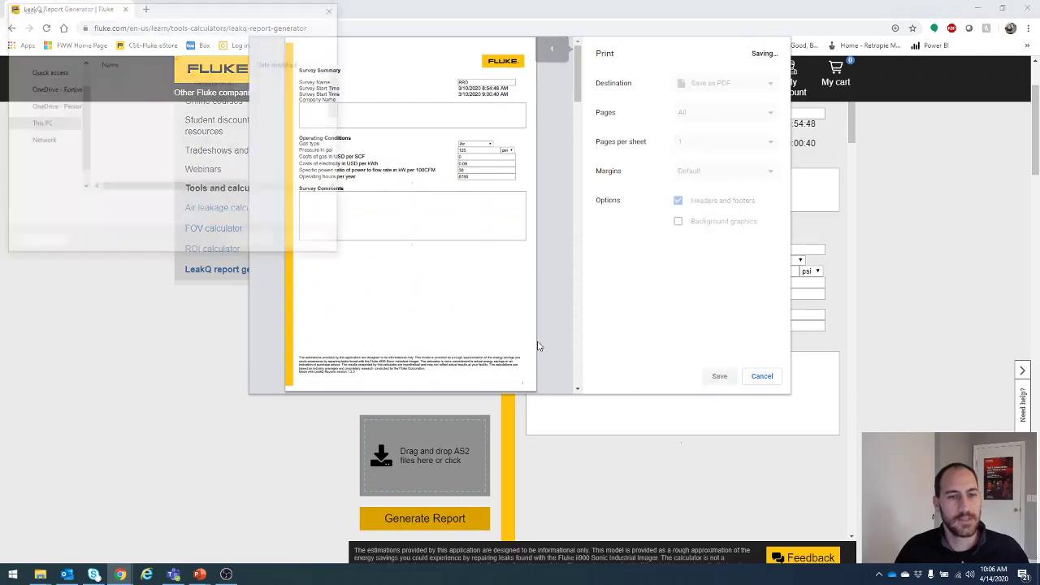
{"action": "left_click_drag", "start_coordinate": [256, 14], "coordinate": [577, 92]}
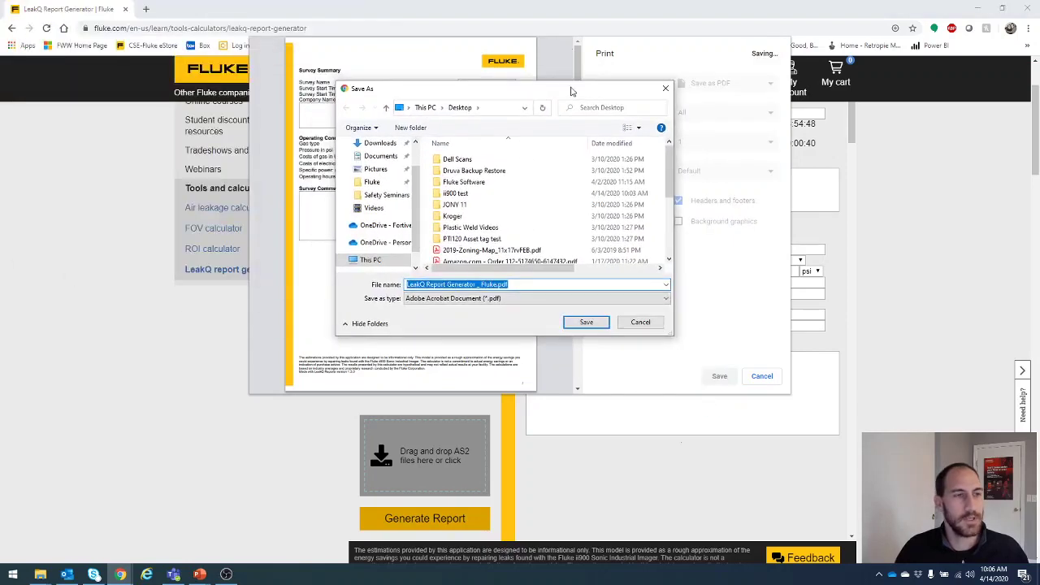
{"action": "scroll", "coordinate": [418, 153], "scroll_direction": "up", "scroll_amount": 1}
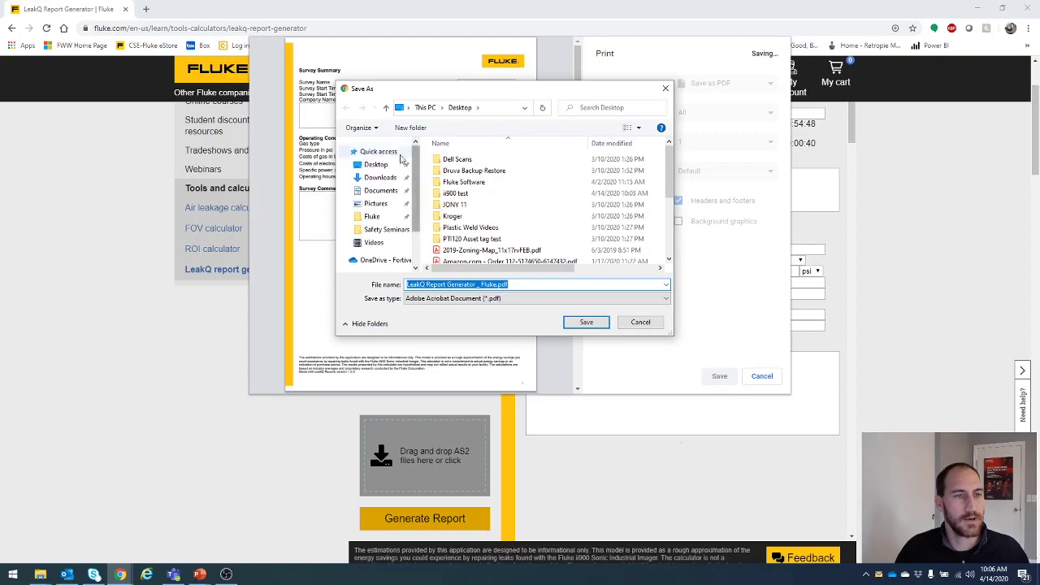
{"action": "left_click", "coordinate": [374, 164]}
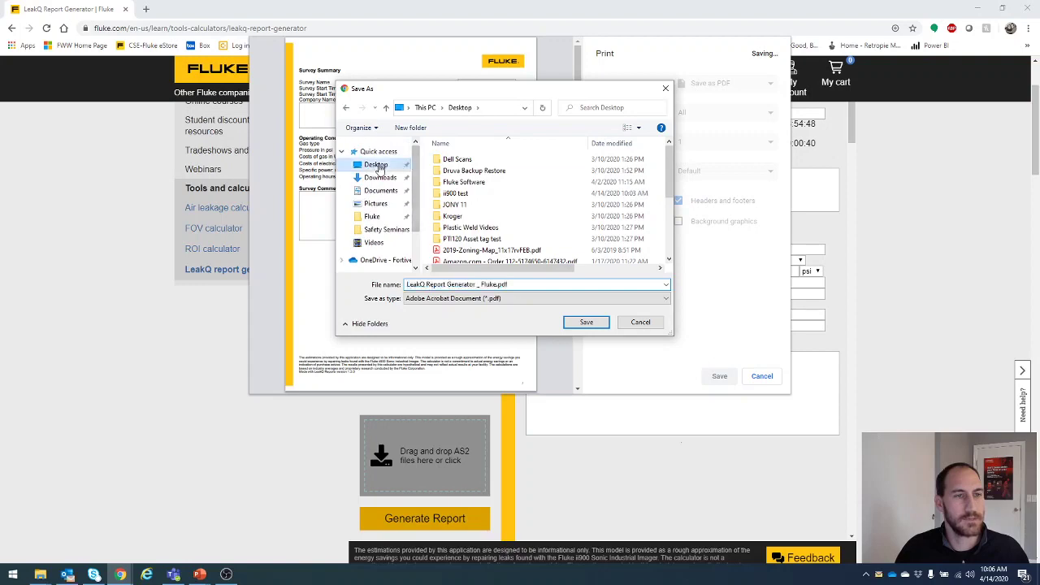
{"action": "double_click", "coordinate": [464, 195]}
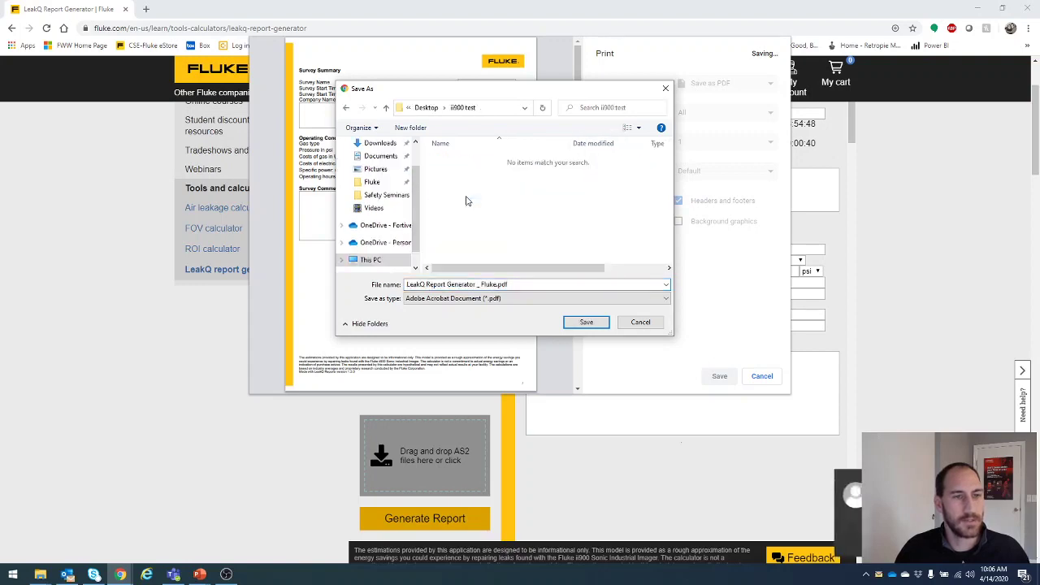
{"action": "left_click", "coordinate": [590, 322]}
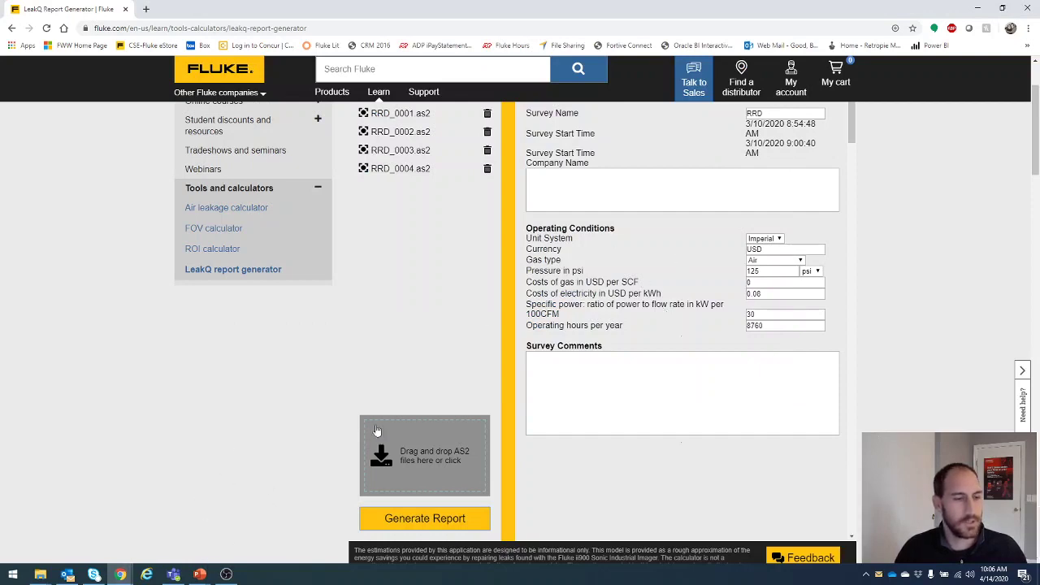
- Open the saved report PDF in Acrobat Reader at 125% and scroll to page 2
{"action": "left_click", "coordinate": [968, 10]}
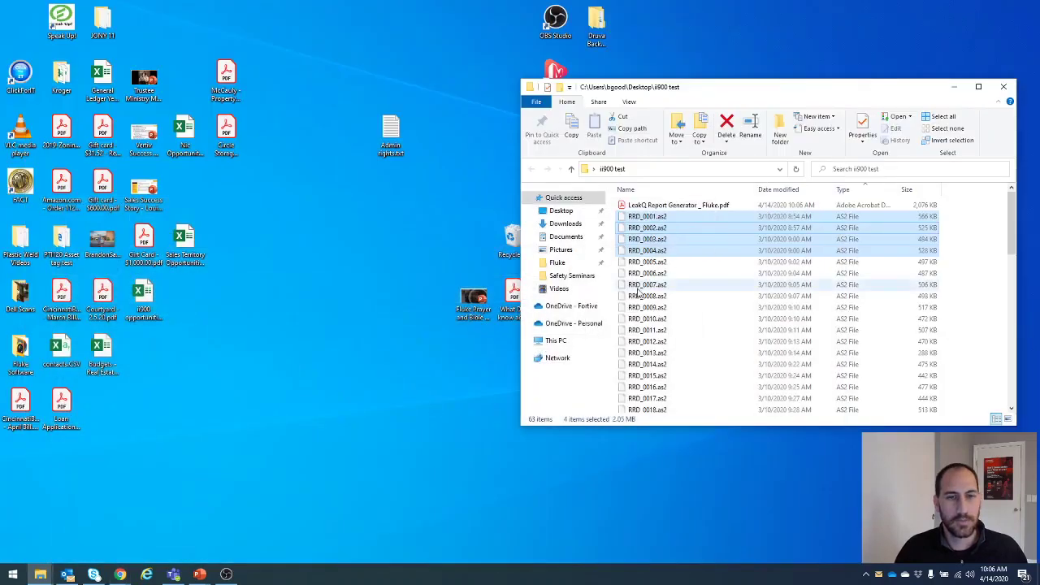
{"action": "left_click", "coordinate": [659, 207]}
{"action": "double_click", "coordinate": [660, 209]}
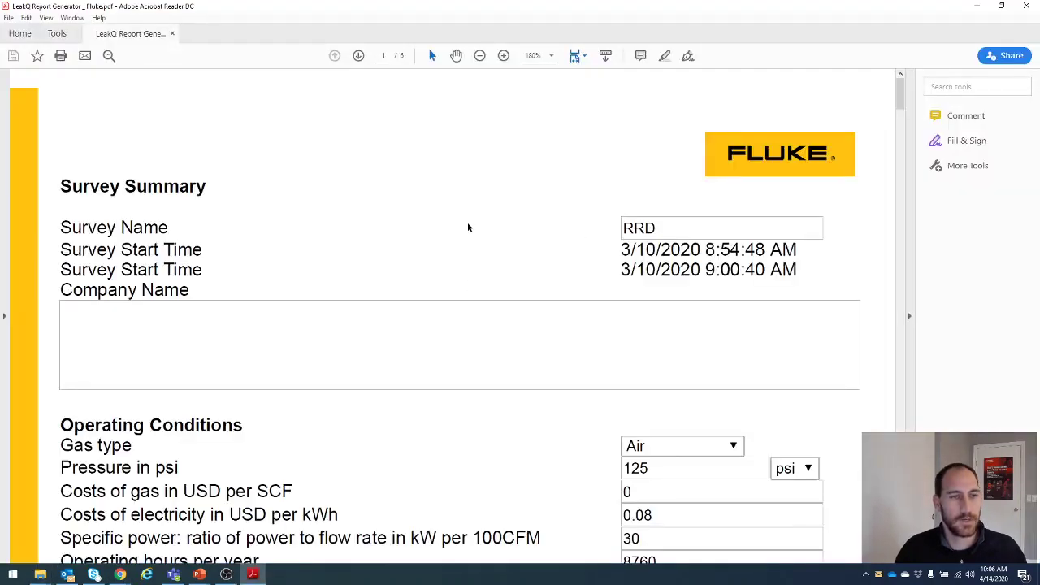
{"action": "left_click", "coordinate": [480, 55]}
{"action": "left_click", "coordinate": [479, 55]}
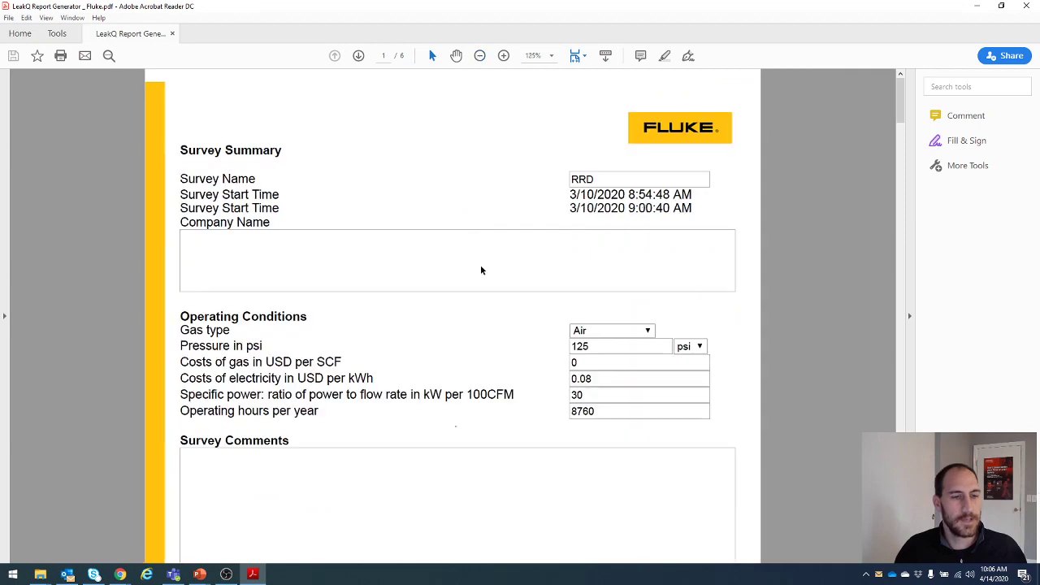
{"action": "scroll", "coordinate": [480, 269], "scroll_direction": "down", "scroll_amount": 10}
{"action": "scroll", "coordinate": [484, 272], "scroll_direction": "down", "scroll_amount": 5}
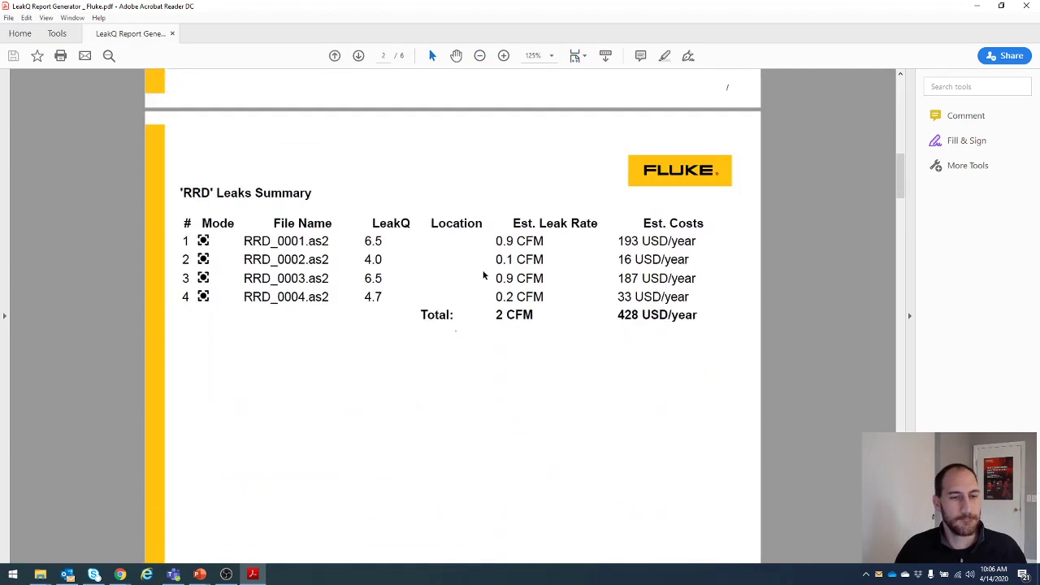